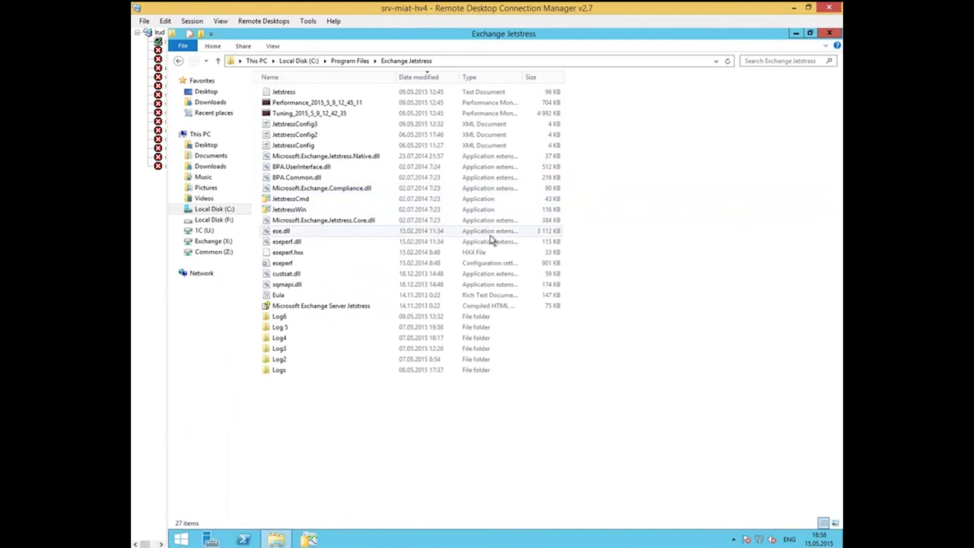
Highlight the four ese files in the Exchange Jetstress folder, and run Exchange Jetstress 2013 as administrator.
left_click_drag(614, 231, 268, 266)
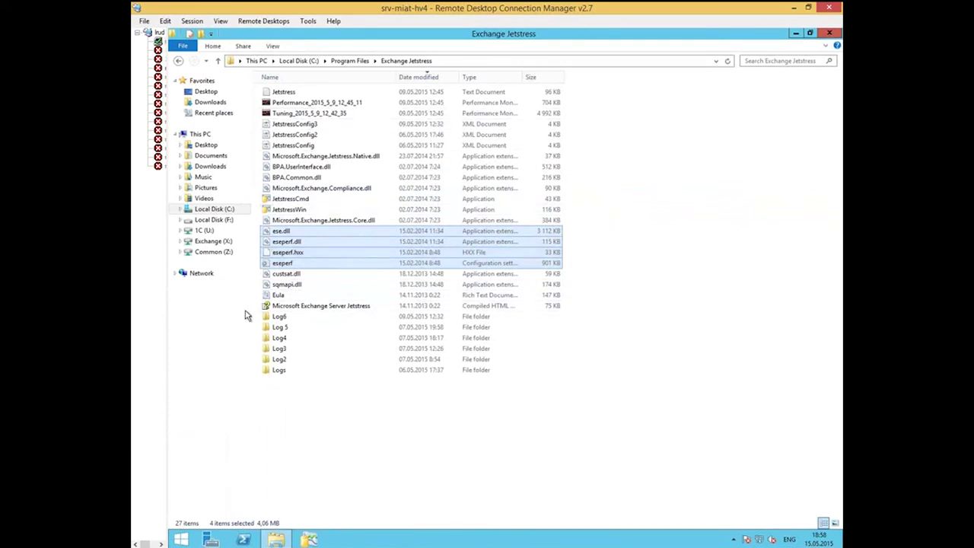
left_click(795, 36)
right_click(310, 541)
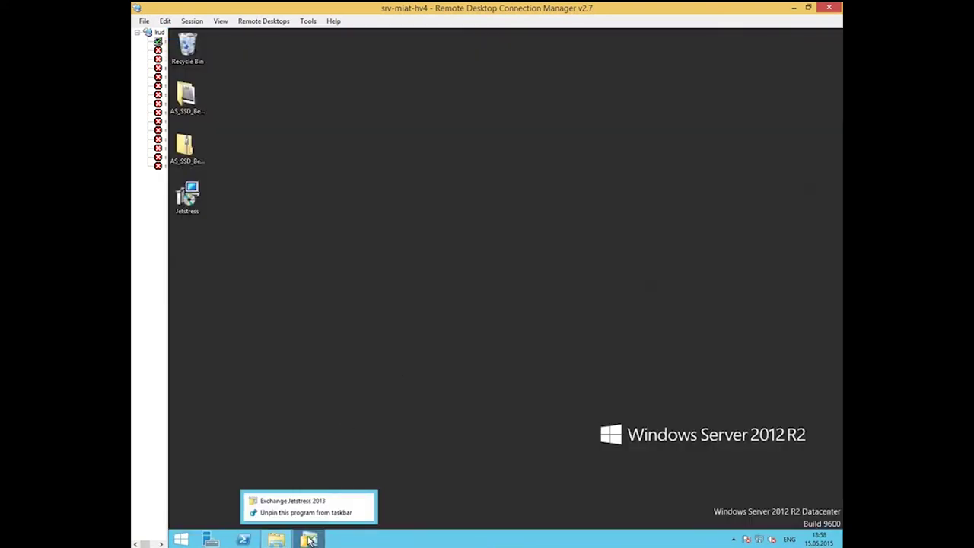
right_click(311, 541, "shift")
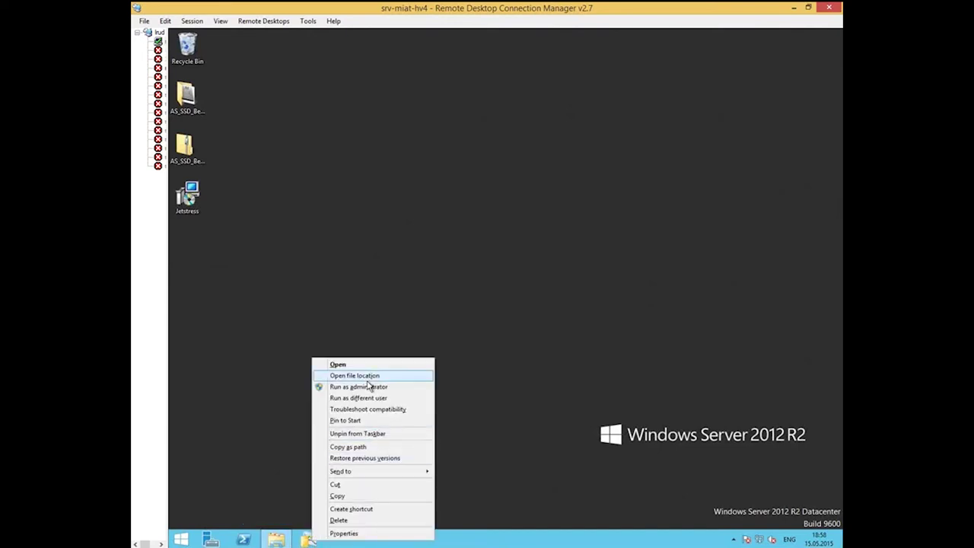
left_click(366, 390)
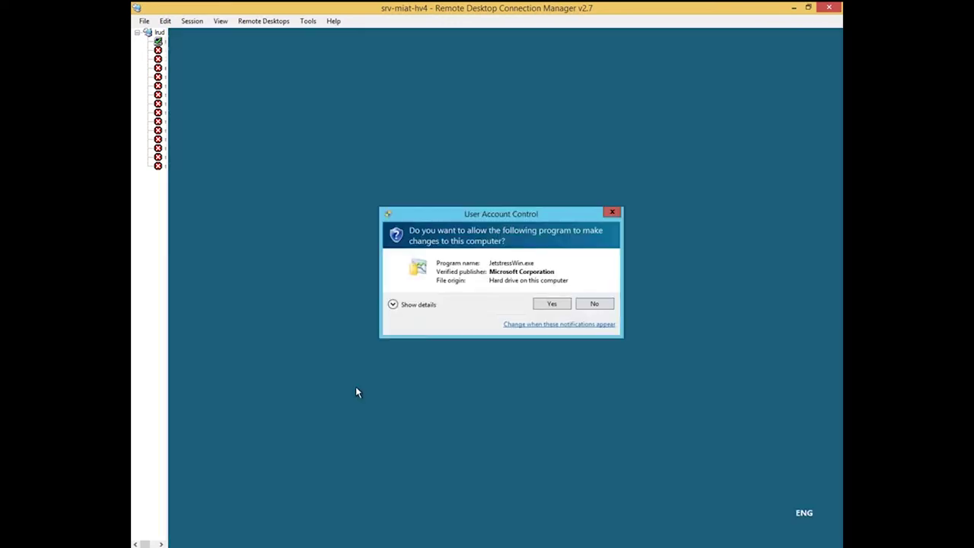
left_click(553, 305)
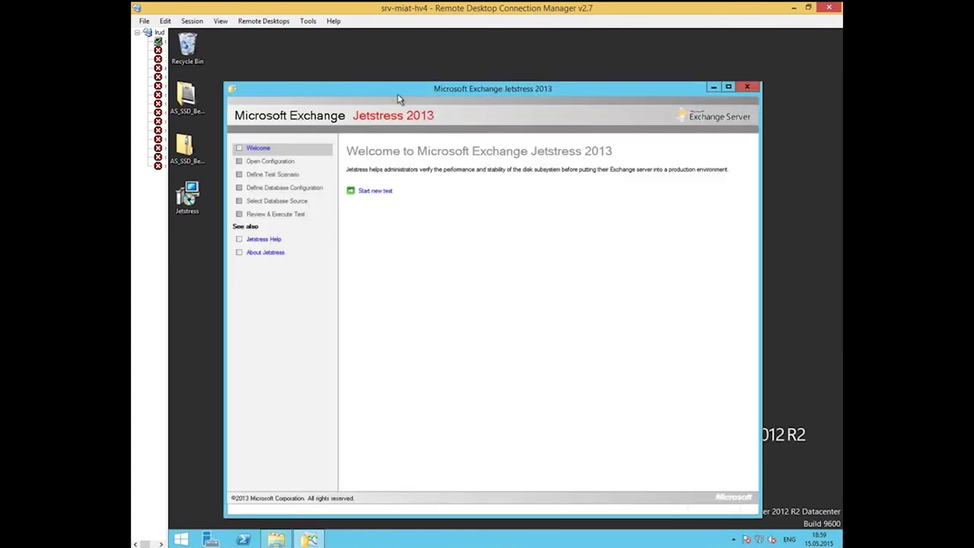
left_click_drag(397, 91, 383, 70)
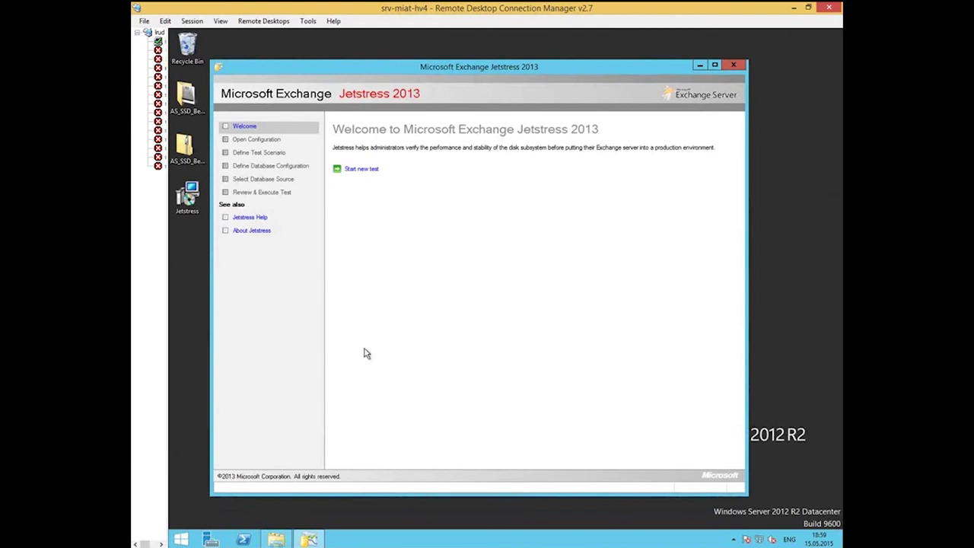
Start a new test and create a new test configuration file named JetstressConfigNew.xml in the Exchange Jetstress folder.
left_click(362, 170)
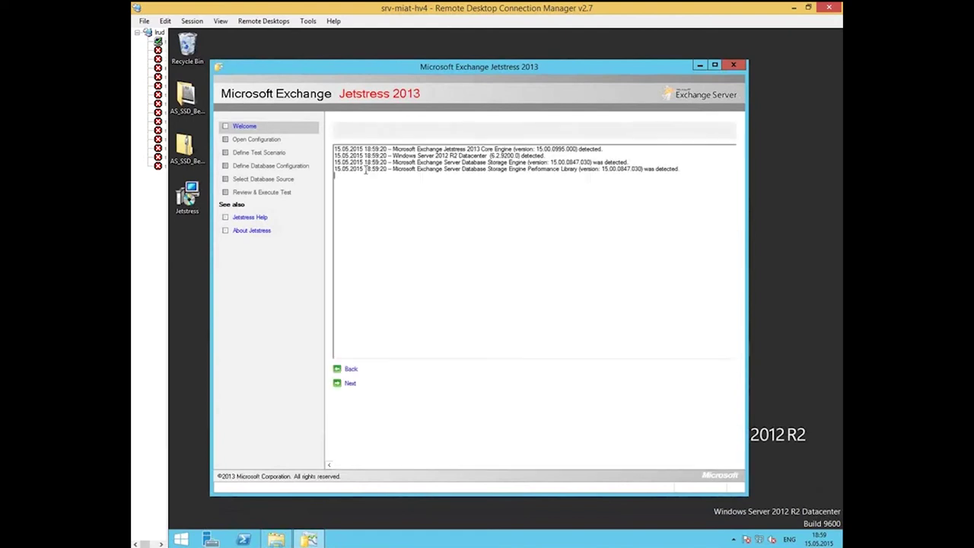
left_click(350, 383)
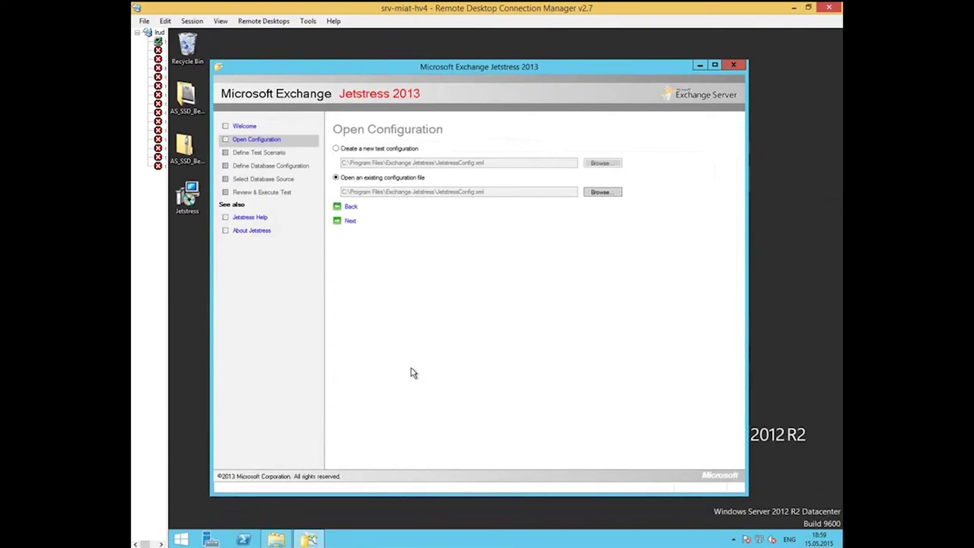
left_click(337, 150)
left_click(475, 163)
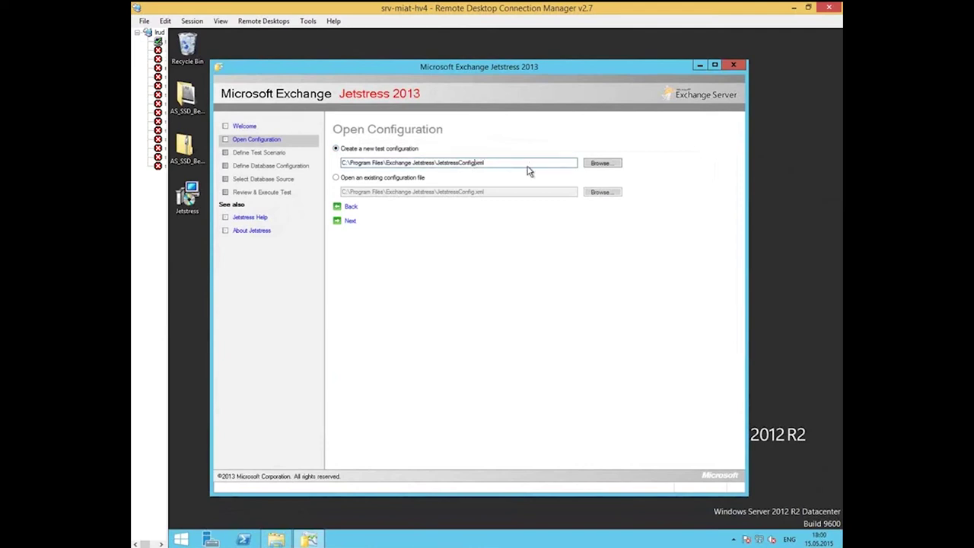
type("New")
left_click(350, 221)
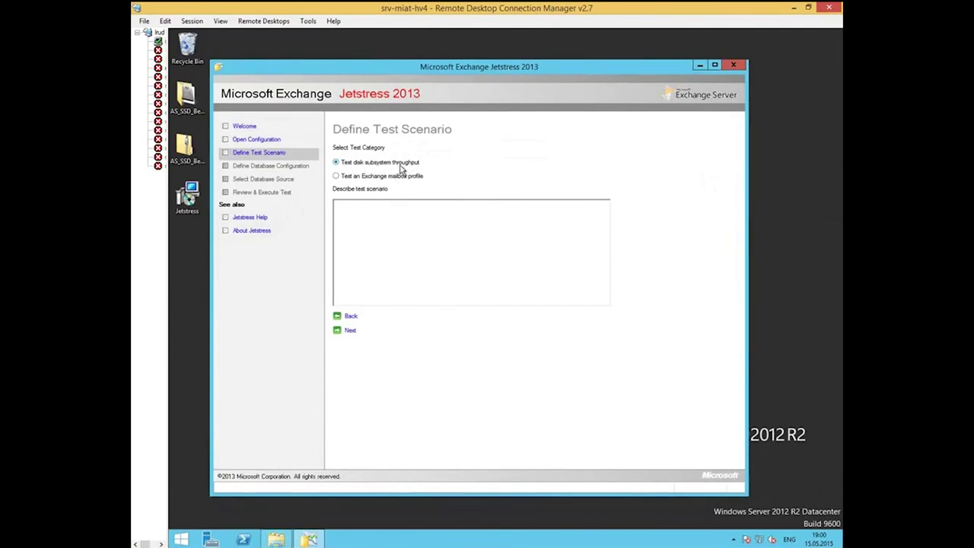
Keep the disk subsystem throughput category and examine the storage capacity and target IOPS percentage settings.
left_click(349, 330)
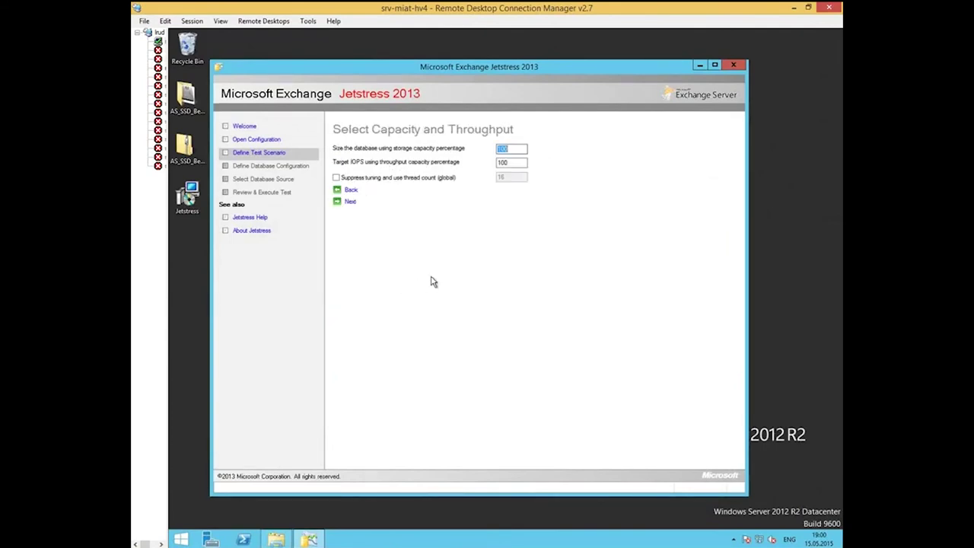
left_click(518, 150)
left_click_drag(522, 148, 499, 148)
left_click(505, 148)
double_click(503, 148)
left_click(520, 149)
left_click_drag(521, 149, 492, 146)
left_click_drag(511, 162, 497, 163)
left_click(511, 164)
Try the option to suppress tuning and use a global thread count, and turn it back off.
left_click(336, 178)
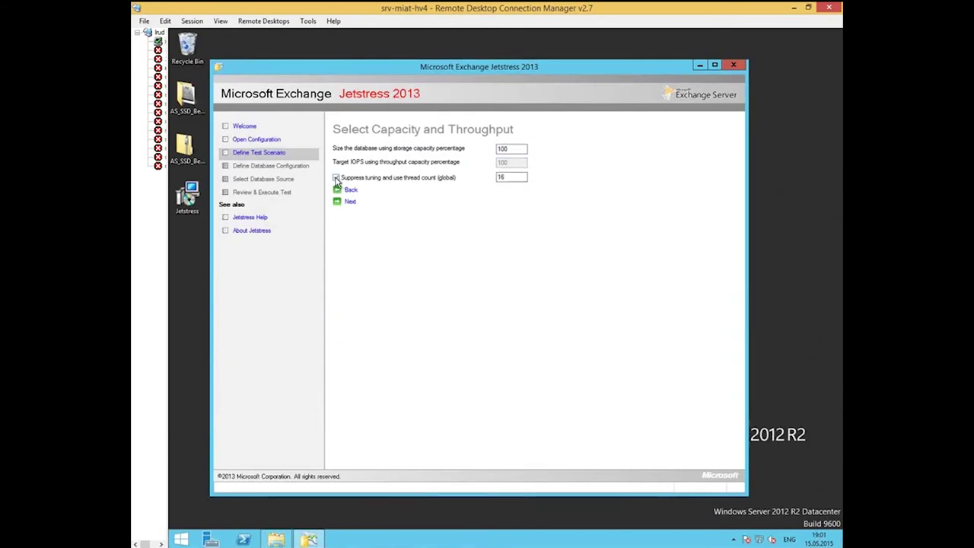
double_click(518, 178)
left_click(336, 178)
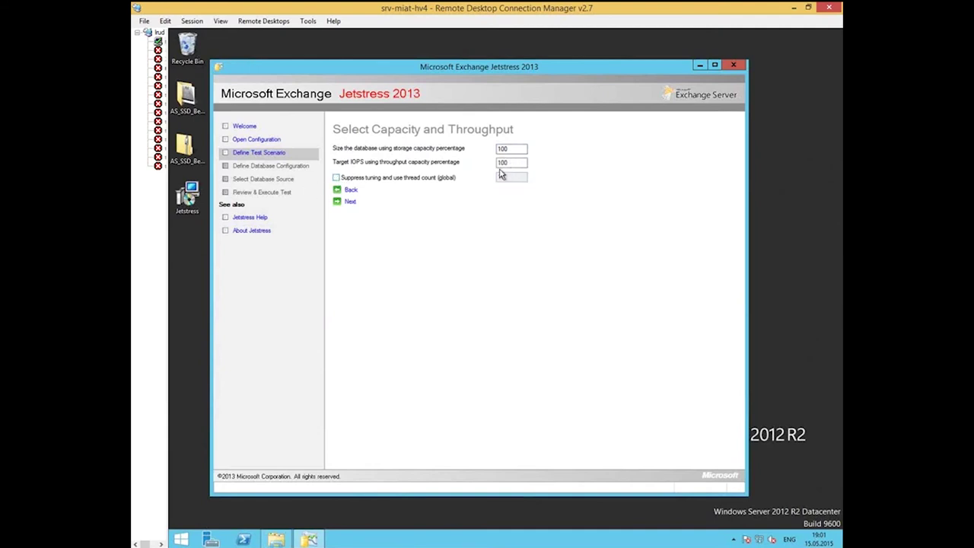
left_click(409, 180)
left_click_drag(521, 177, 471, 174)
left_click(519, 177)
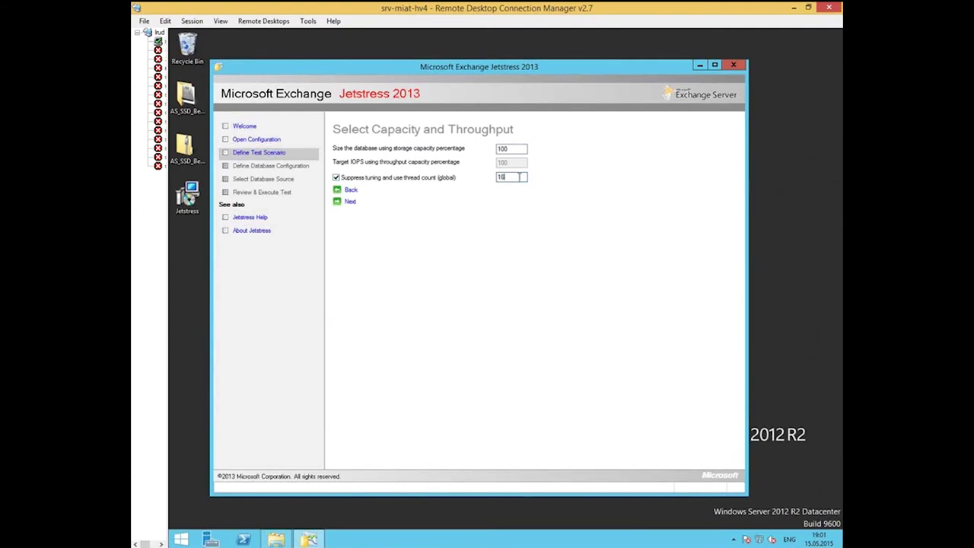
left_click(401, 182)
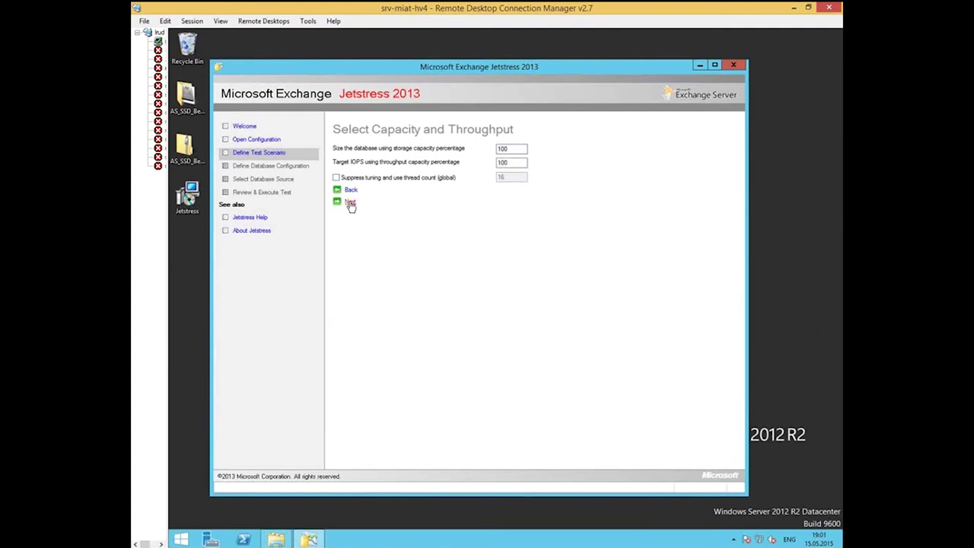
Accept the Performance test type with background database maintenance, and set the test duration to 24 hours.
left_click(350, 202)
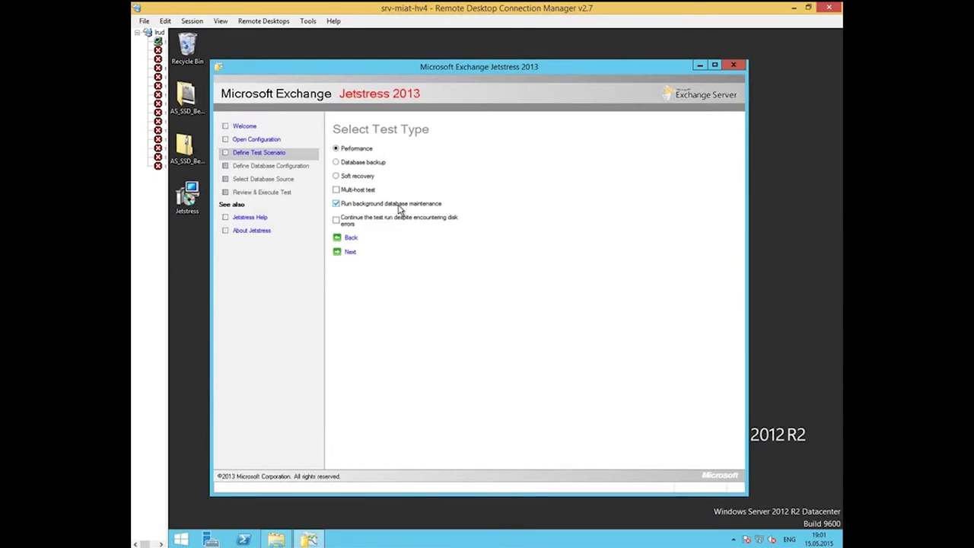
left_click(350, 254)
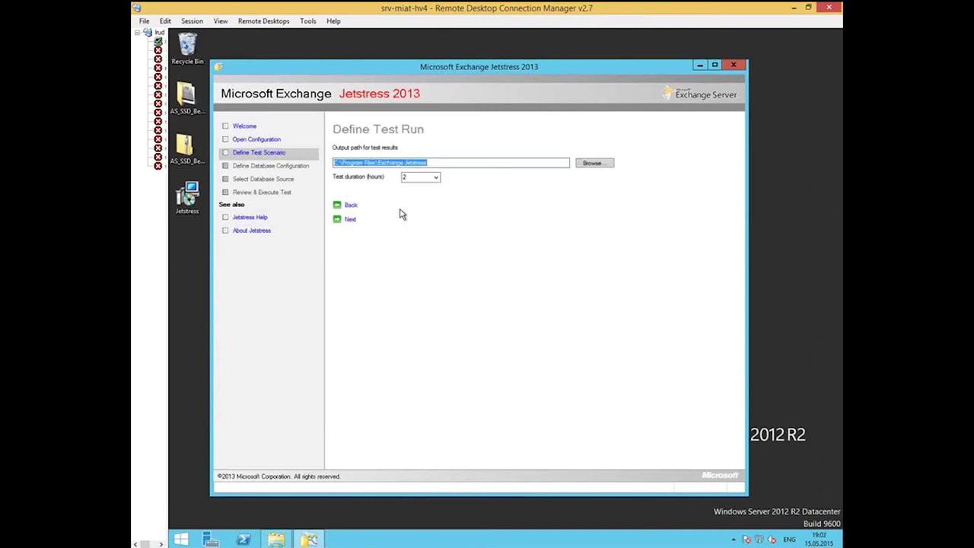
left_click(447, 165)
left_click(436, 177)
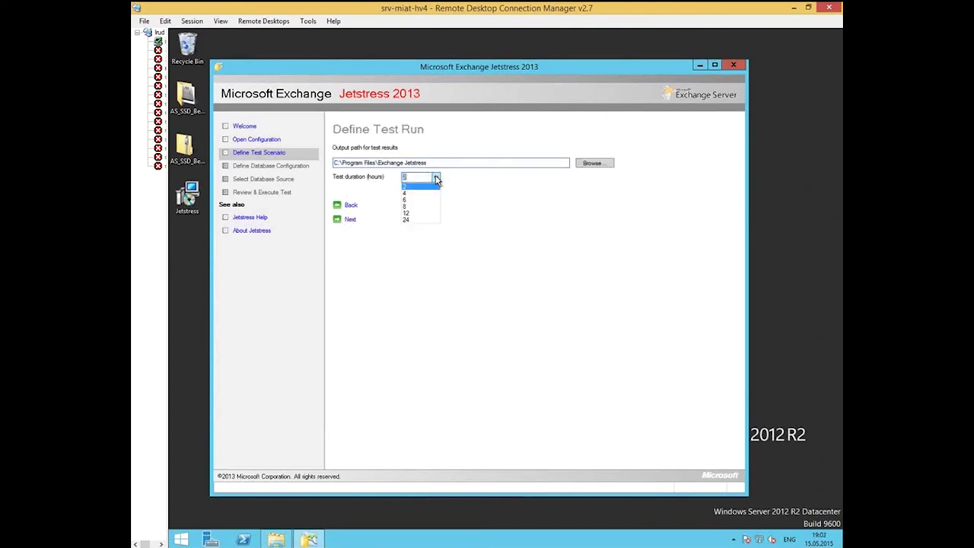
left_click(420, 221)
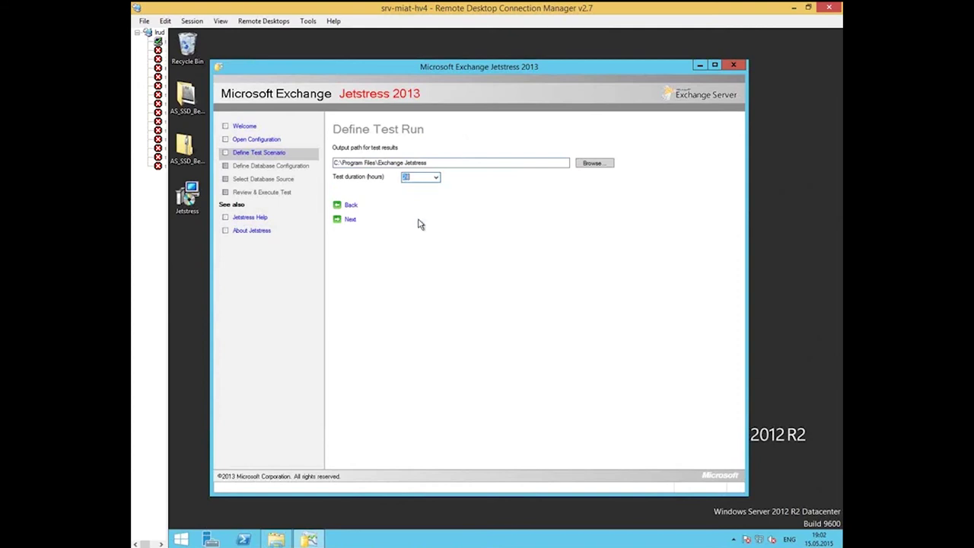
left_click(435, 177)
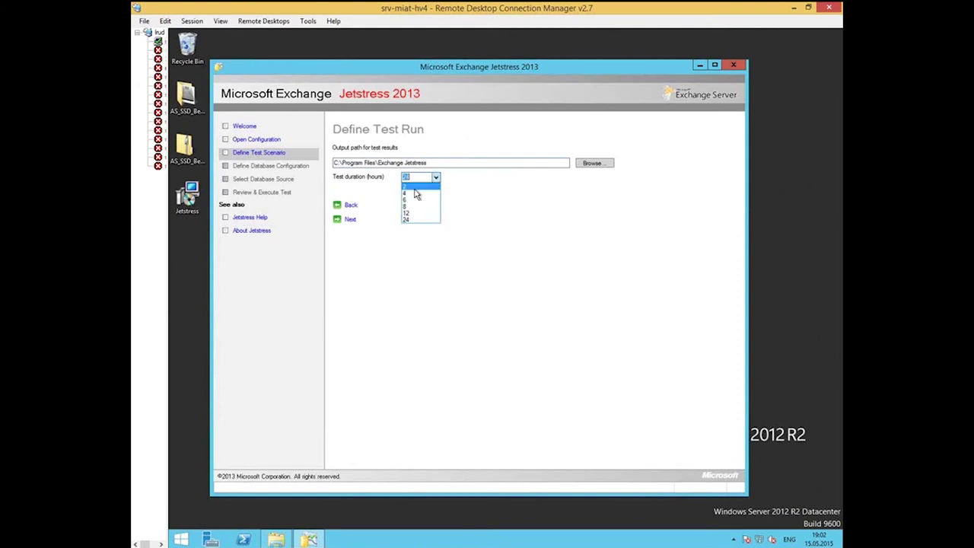
left_click(416, 177)
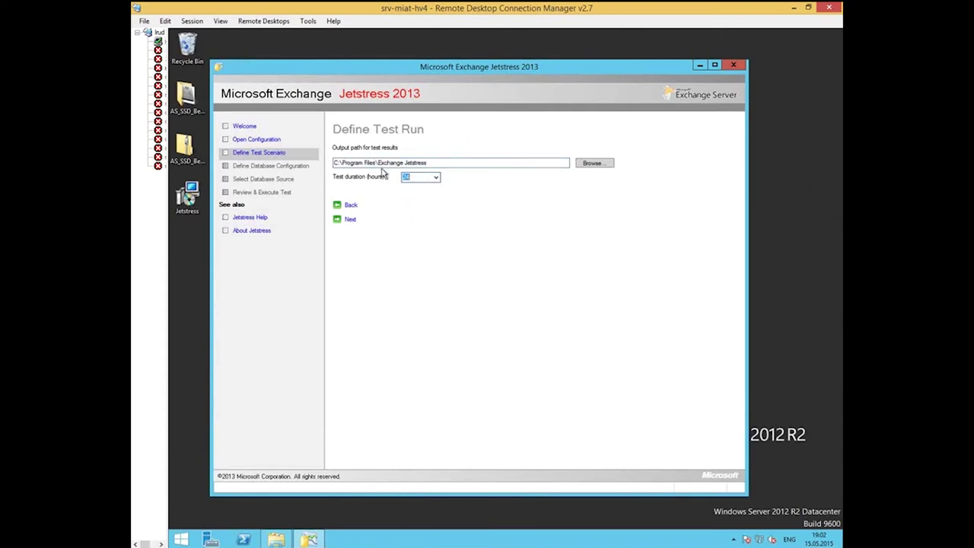
key("shift+Tab")
left_click(350, 219)
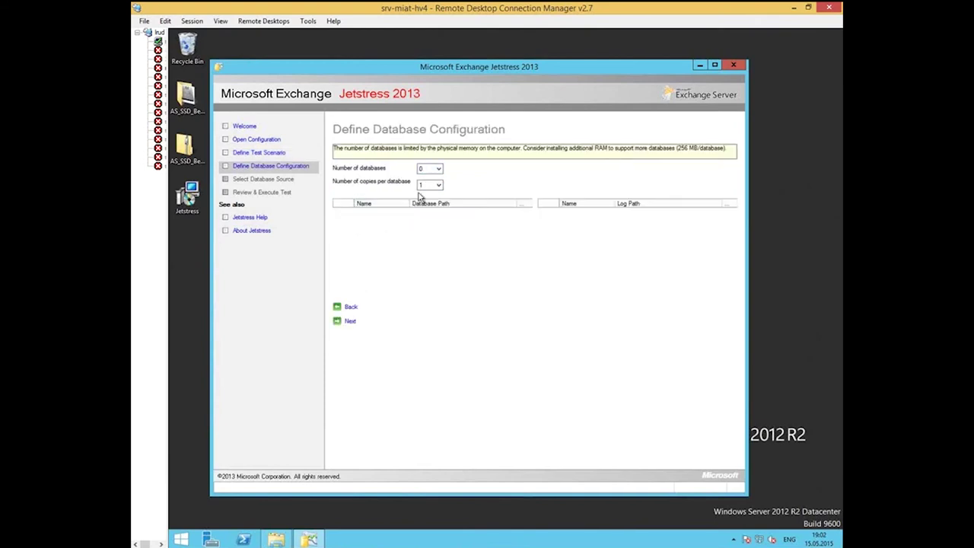
Set the number of databases to 2 and try to continue with the database and log paths left empty.
left_click(440, 172)
left_click(428, 196)
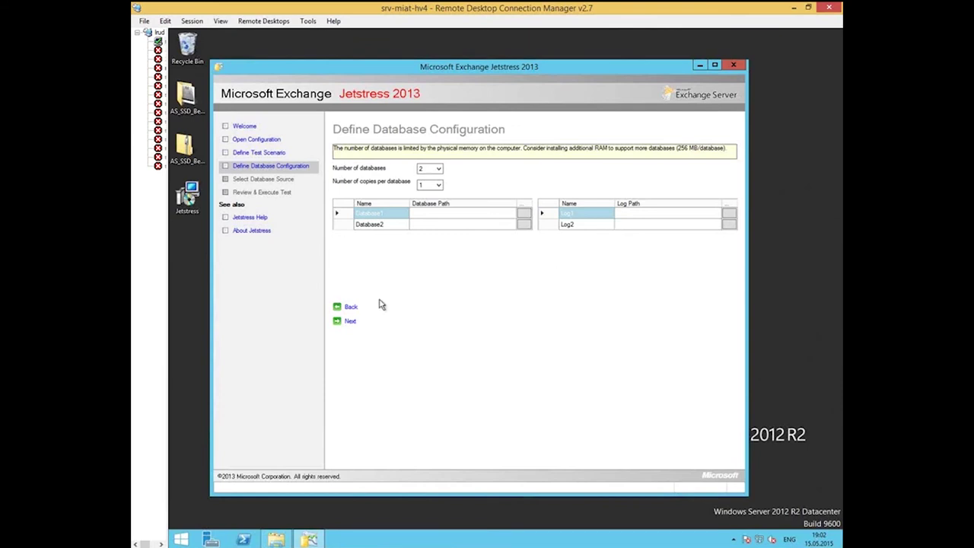
left_click(350, 322)
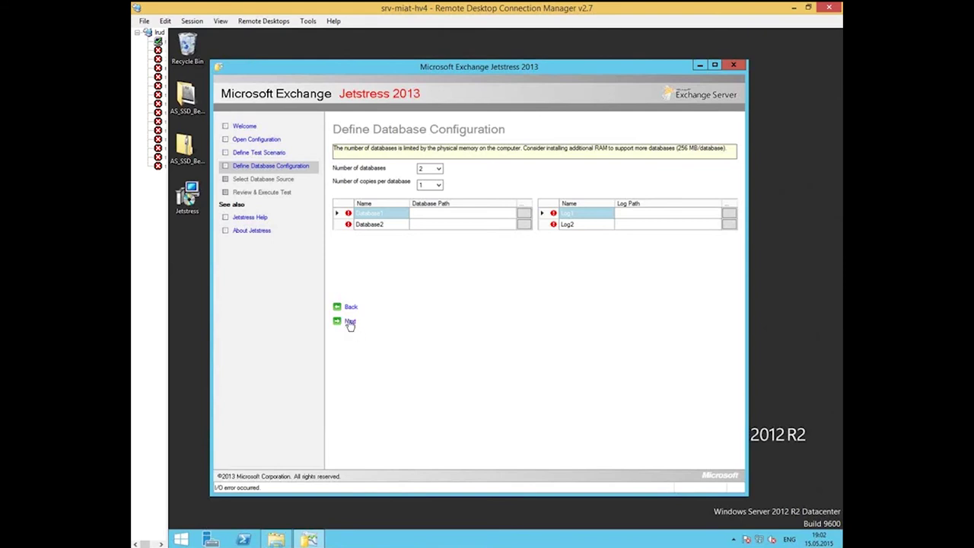
Return to the test scenario definition and change the test category to Test an Exchange mailbox profile.
left_click(350, 307)
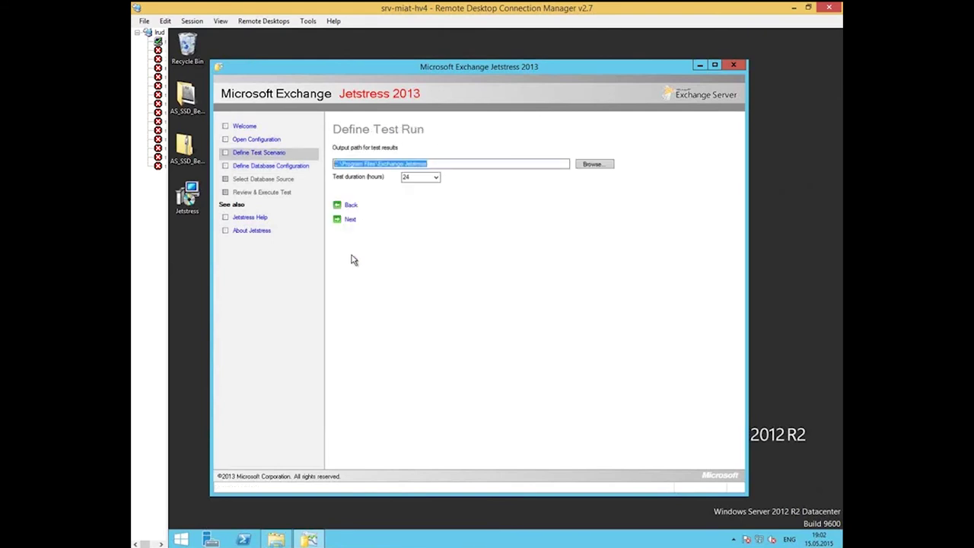
left_click(350, 205)
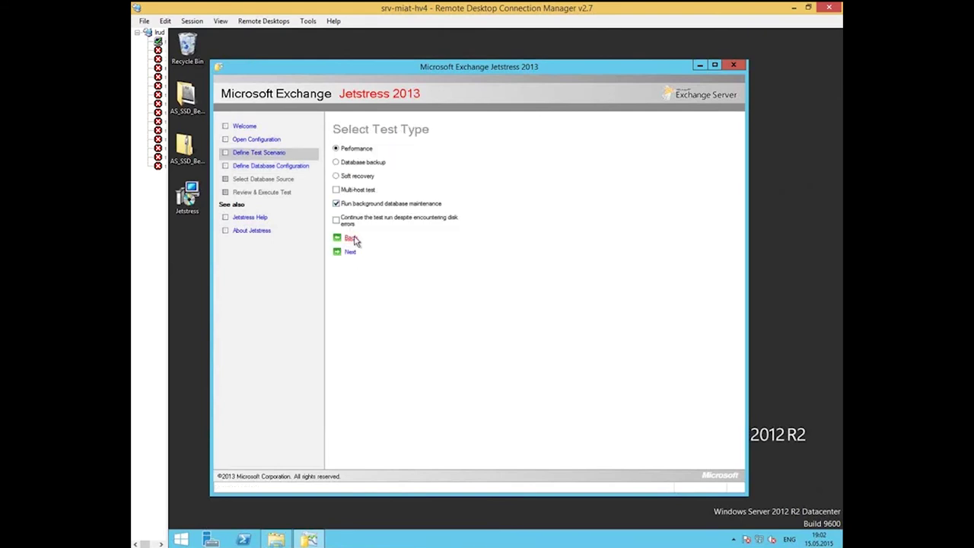
left_click(351, 238)
left_click(357, 192)
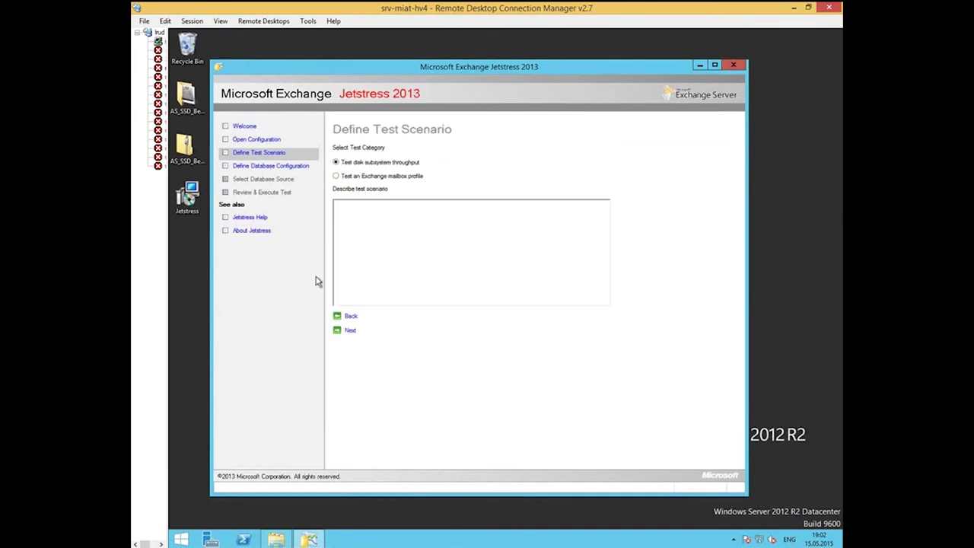
left_click(349, 316)
left_click(350, 222)
left_click(363, 177)
left_click(349, 330)
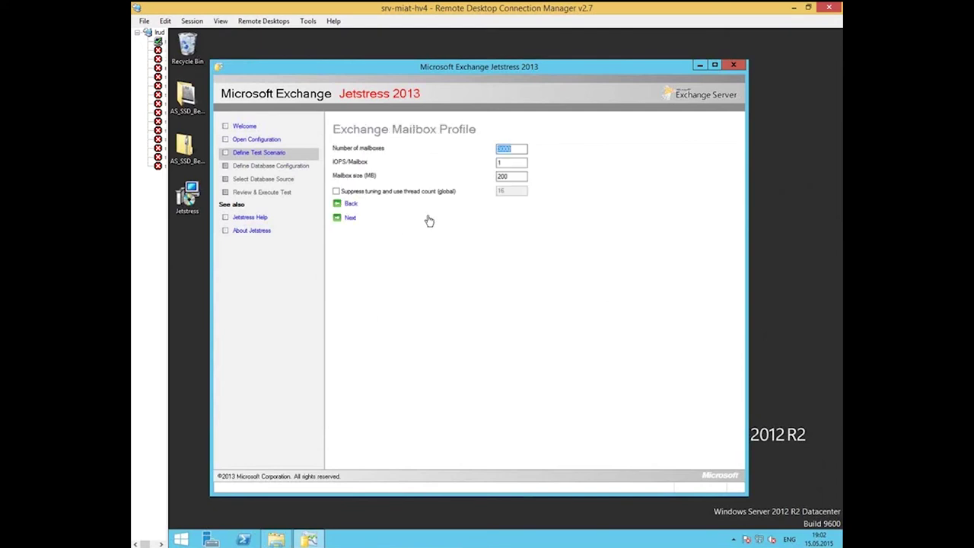
Check the mailbox count and IOPS fields, and go back through the PowerPoint slide show to the Exchange 2013 mailbox calculator.
left_click(524, 150)
left_click_drag(515, 150, 497, 163)
mouse_move(341, 539)
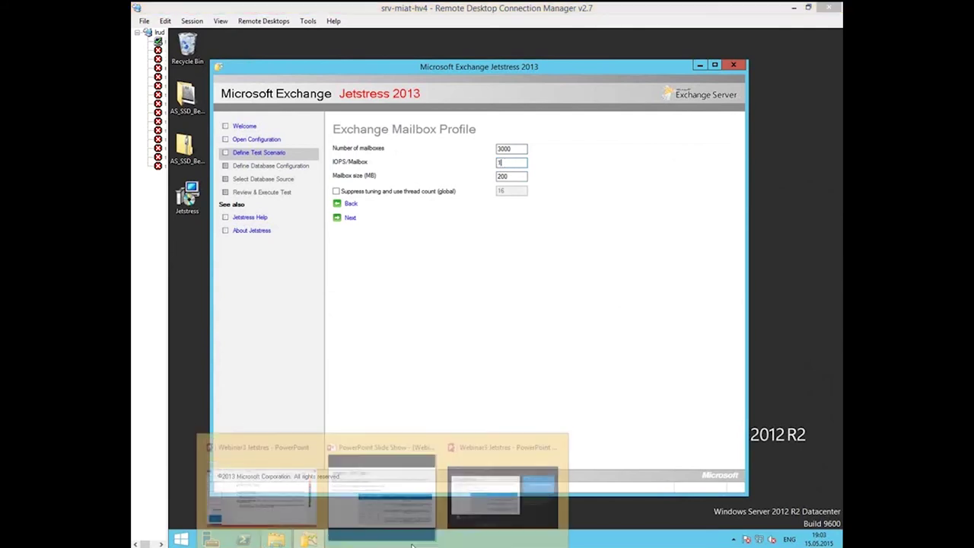
left_click(374, 494)
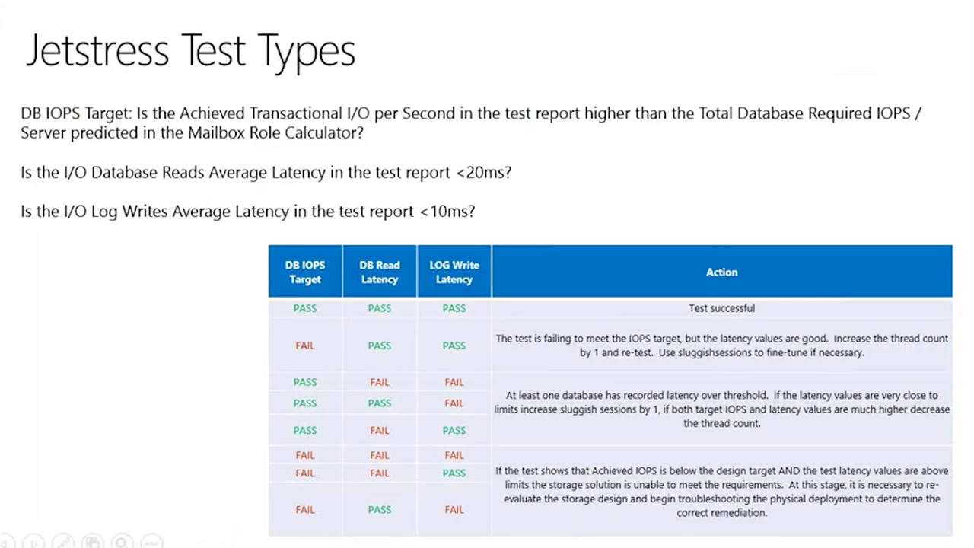
key("Left")
key("Left")
key("Left")
key("Left")
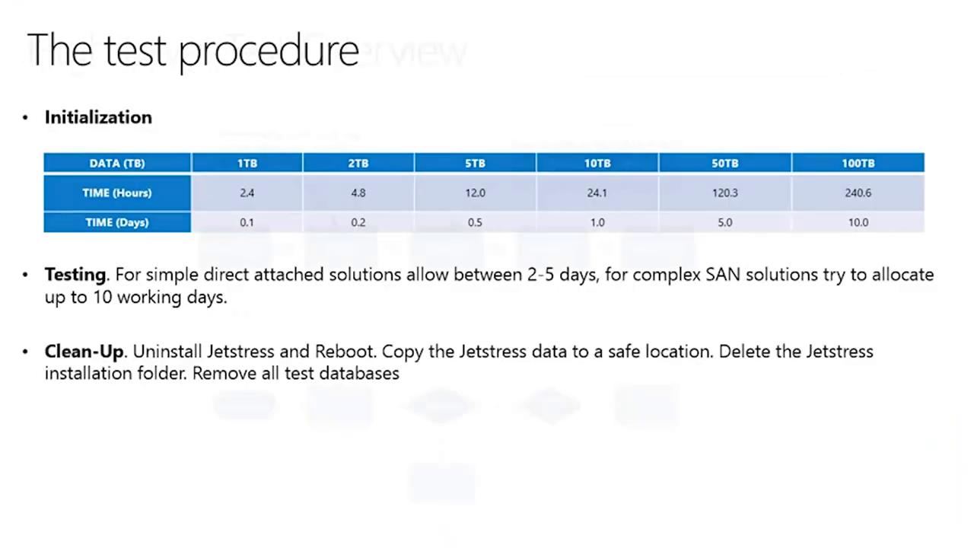
key("Left")
key("Left")
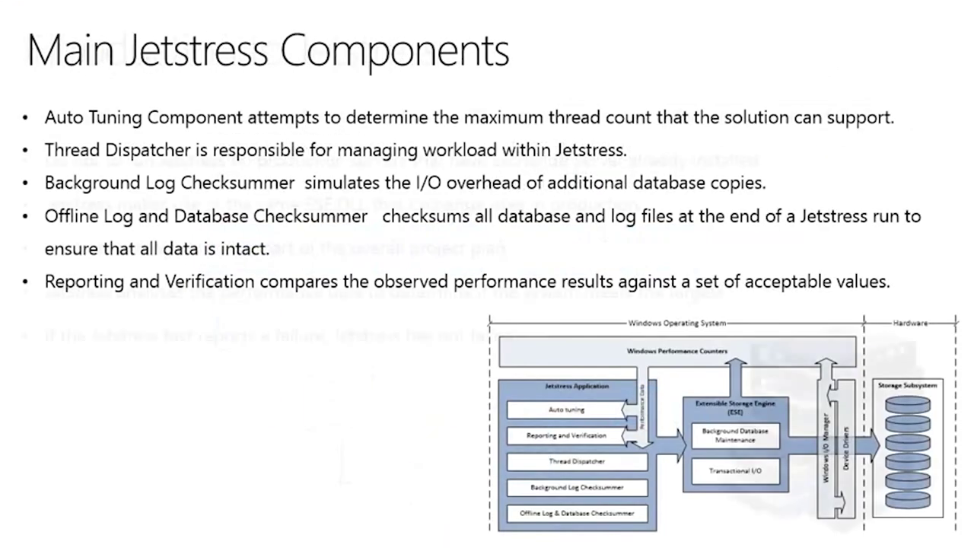
key("Left")
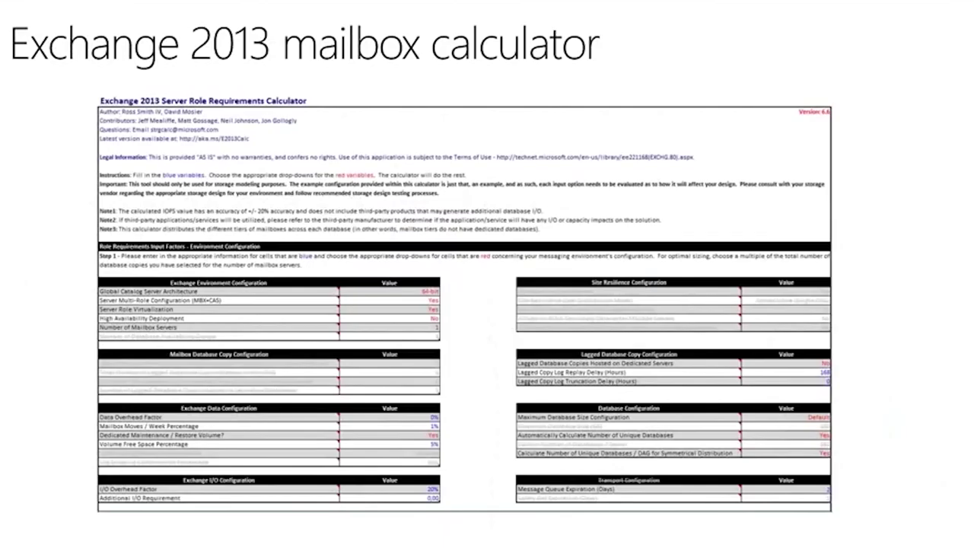
key("Left")
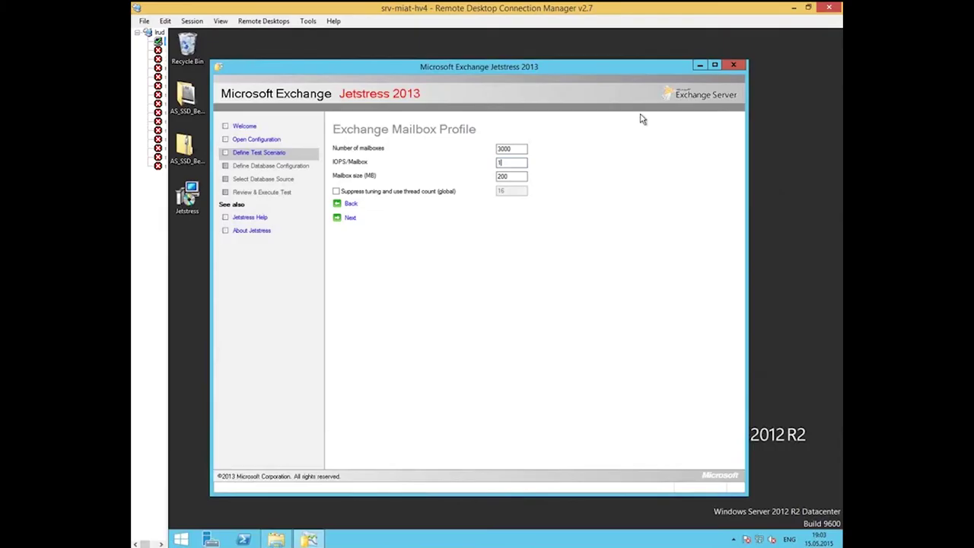
Accept the mailbox profile with a mailbox size of 200 MB and continue to the test type selection.
left_click_drag(521, 176, 474, 175)
left_click(513, 176)
left_click(349, 217)
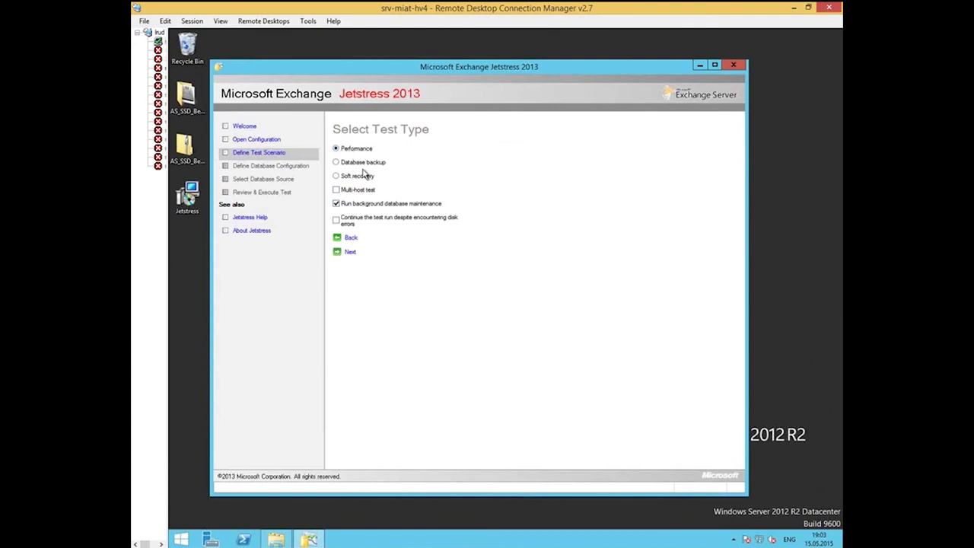
Accept the Performance test type and the 24-hour test duration, and continue to the database configuration.
left_click(350, 252)
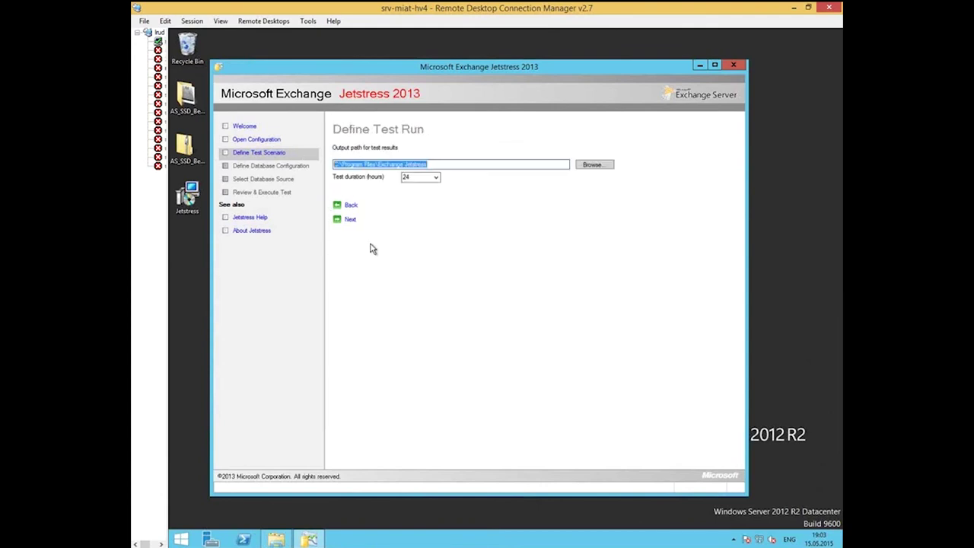
left_click(437, 177)
left_click(435, 180)
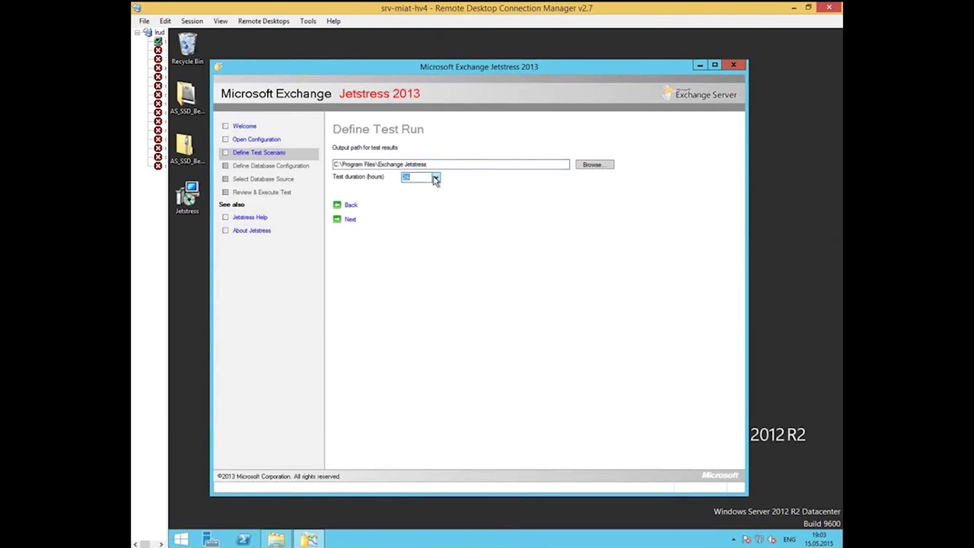
left_click(350, 219)
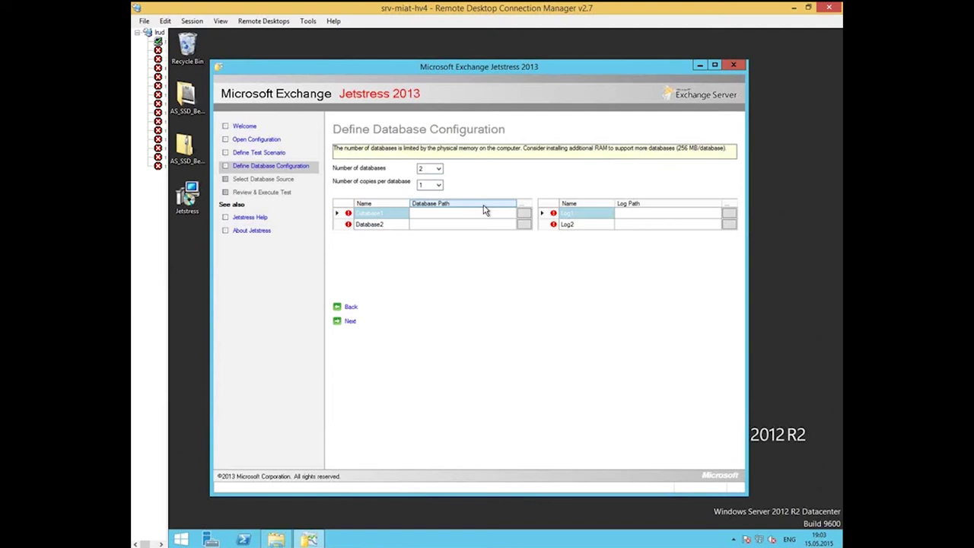
Switch to File Explorer and open the Logs folder in Exchange Jetstress to review its test result files.
left_click(700, 65)
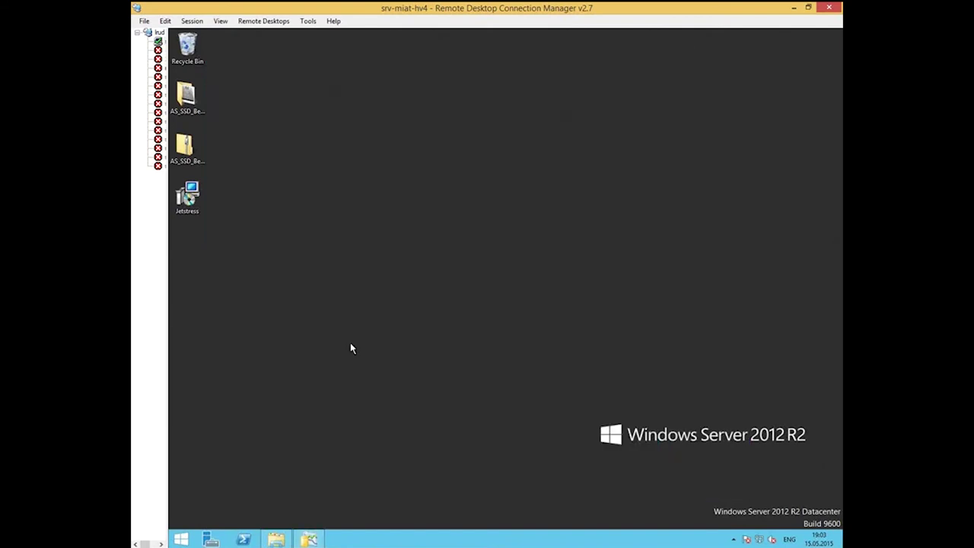
left_click(276, 539)
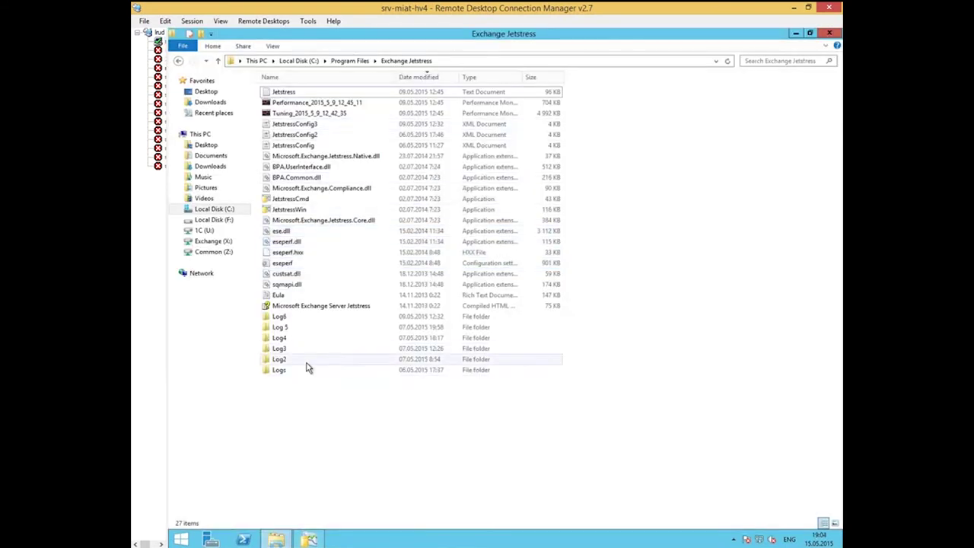
double_click(282, 371)
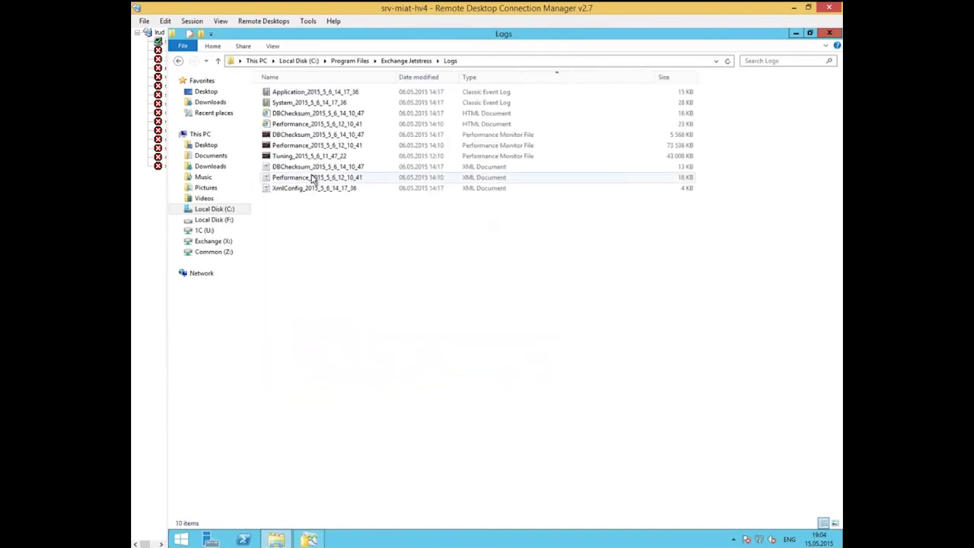
left_click_drag(663, 325, 259, 78)
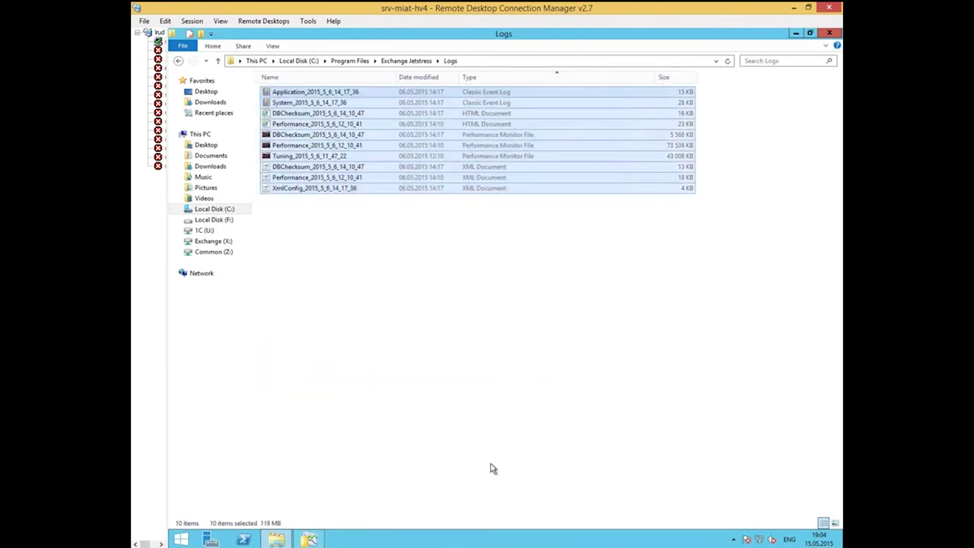
left_click(450, 364)
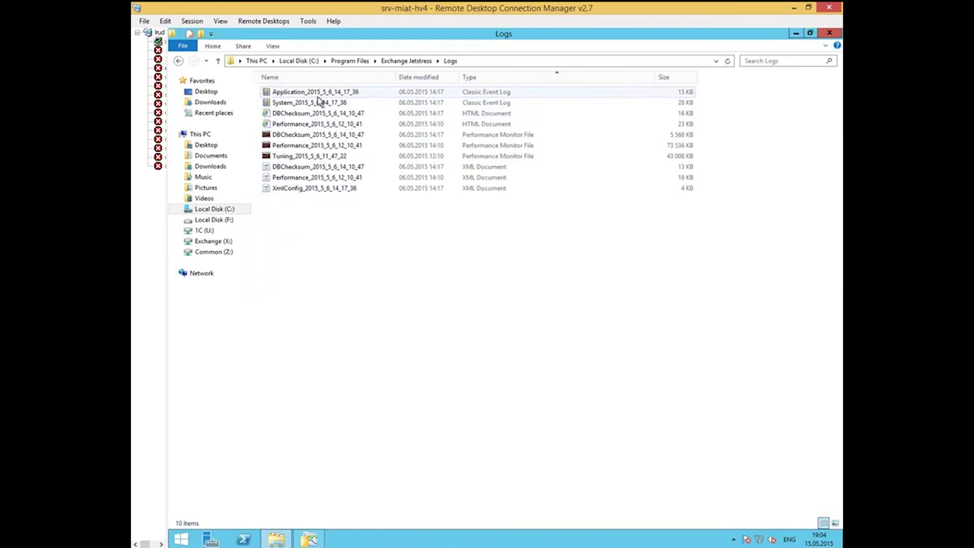
Examine the Performance Monitor files and compare the DBChecksum and Performance HTML reports in the Logs folder.
left_click_drag(706, 132, 523, 170)
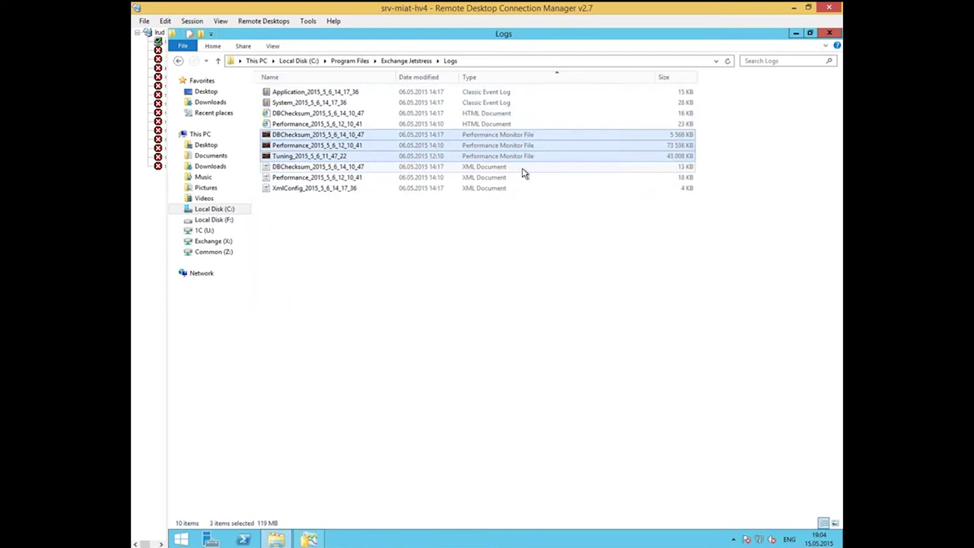
left_click(292, 115)
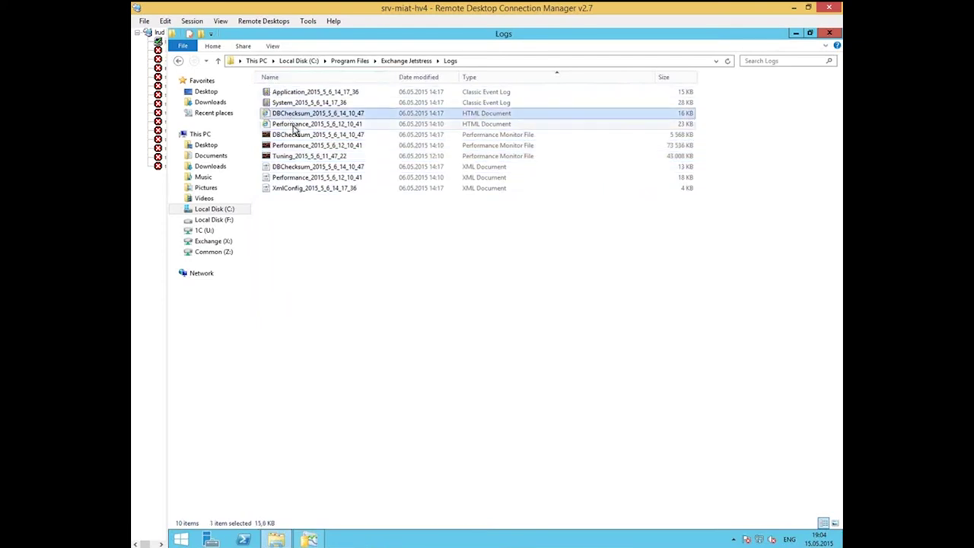
left_click(293, 124)
left_click(293, 115)
left_click(293, 124)
left_click(292, 117)
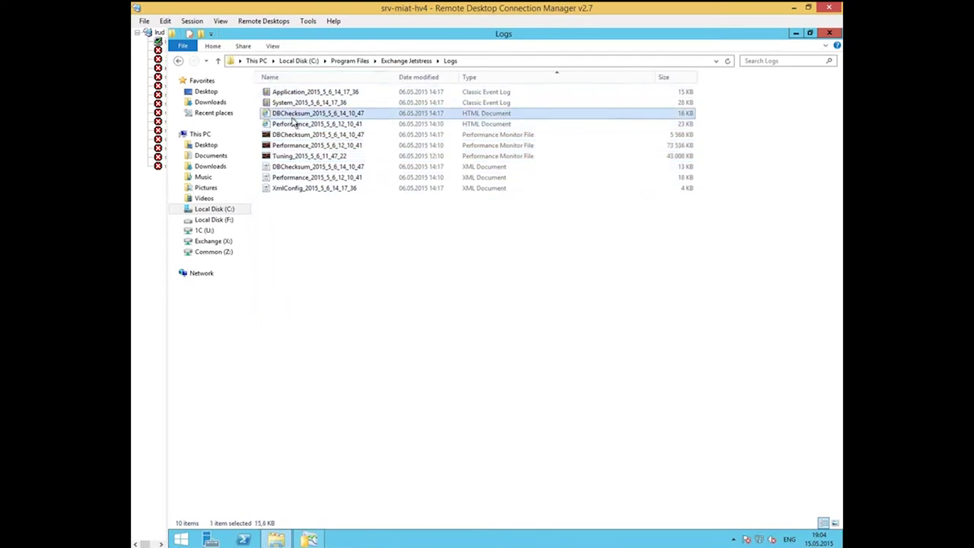
left_click(294, 124)
left_click(294, 114)
left_click(296, 124)
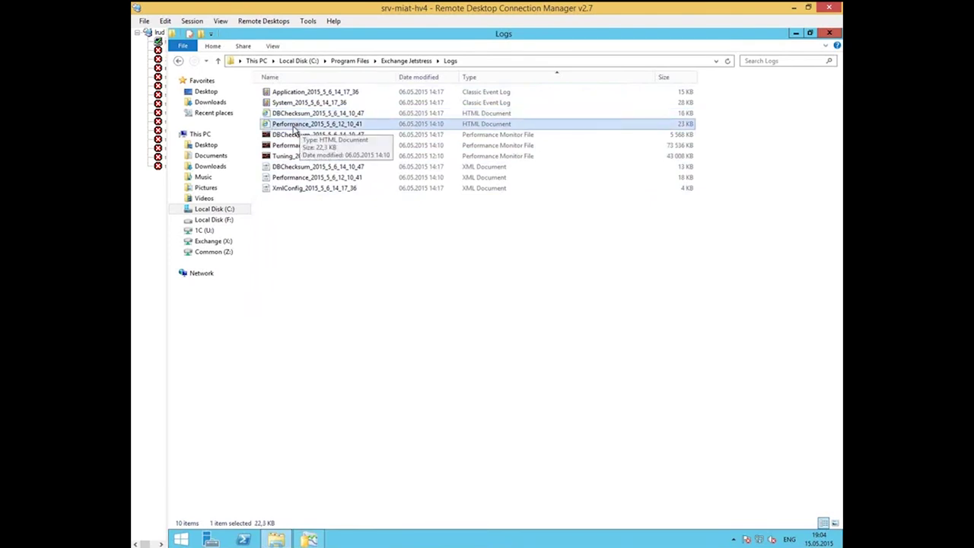
left_click(305, 114)
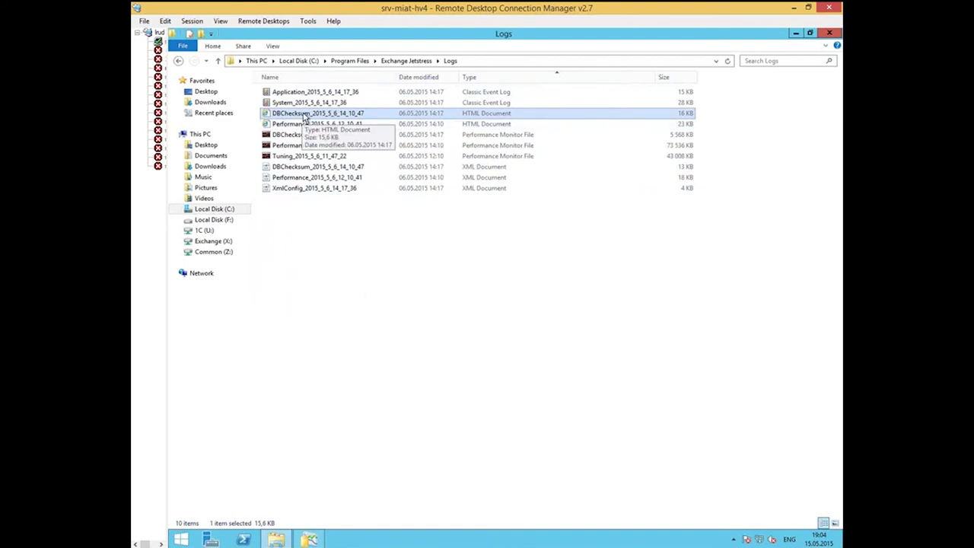
Check the drives in This PC, return to the Logs folder and open the Performance_2015_5_6_12_10_41 HTML report.
left_click(216, 133)
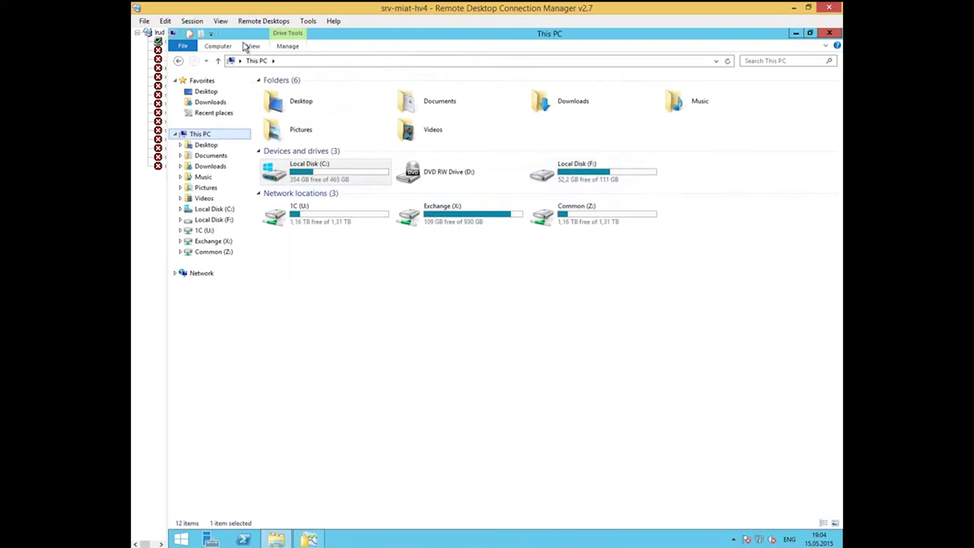
left_click(178, 60)
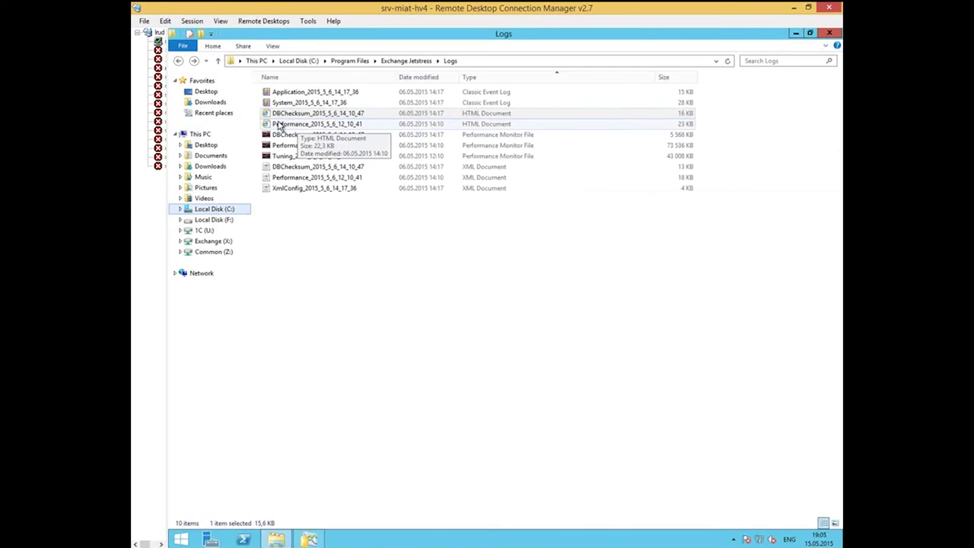
left_click(305, 126)
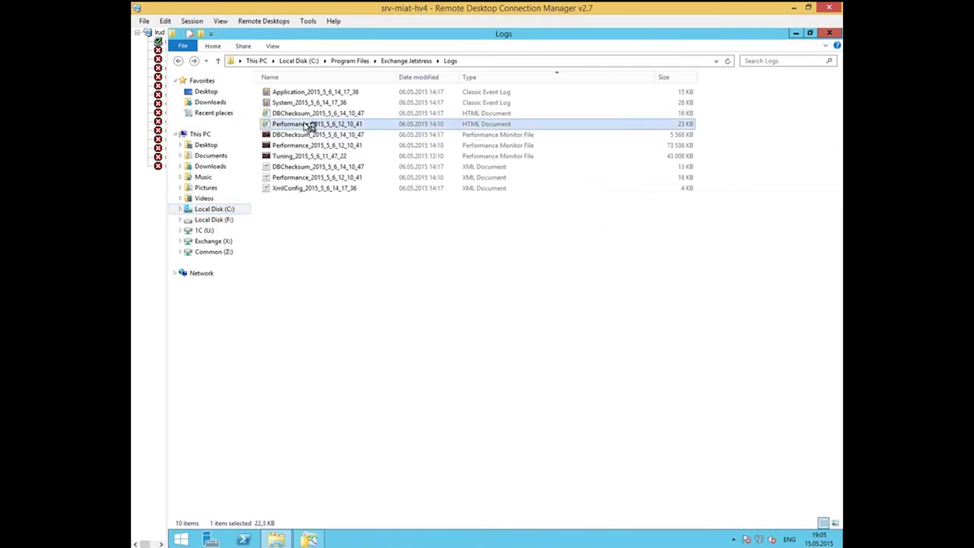
double_click(308, 126)
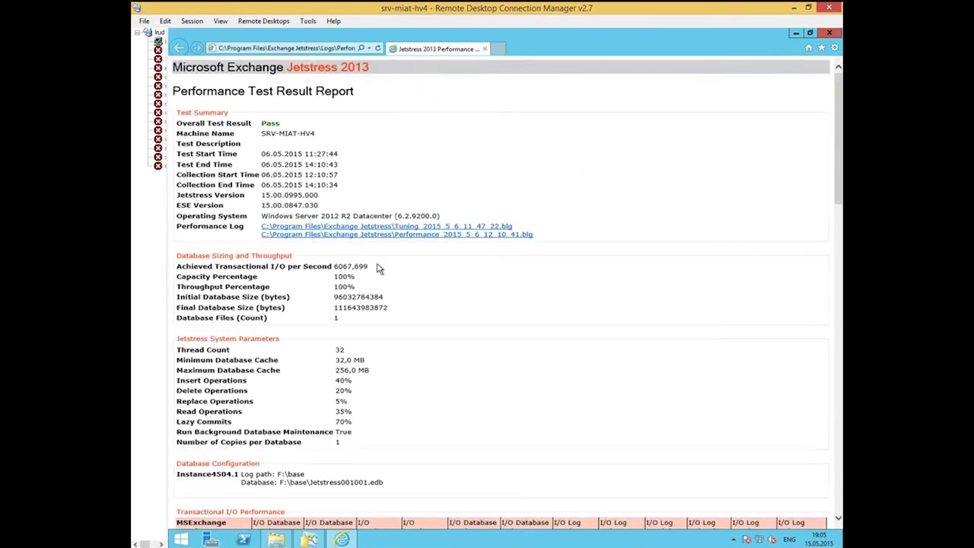
Examine the Achieved Transactional I/O per Second value in the performance report.
left_click_drag(372, 268, 351, 266)
left_click_drag(353, 266, 333, 266)
left_click(356, 269)
left_click_drag(355, 267, 335, 272)
Examine the average log write and database read latencies in the report's Transactional I/O Performance table.
scroll(338, 283, "down", 3)
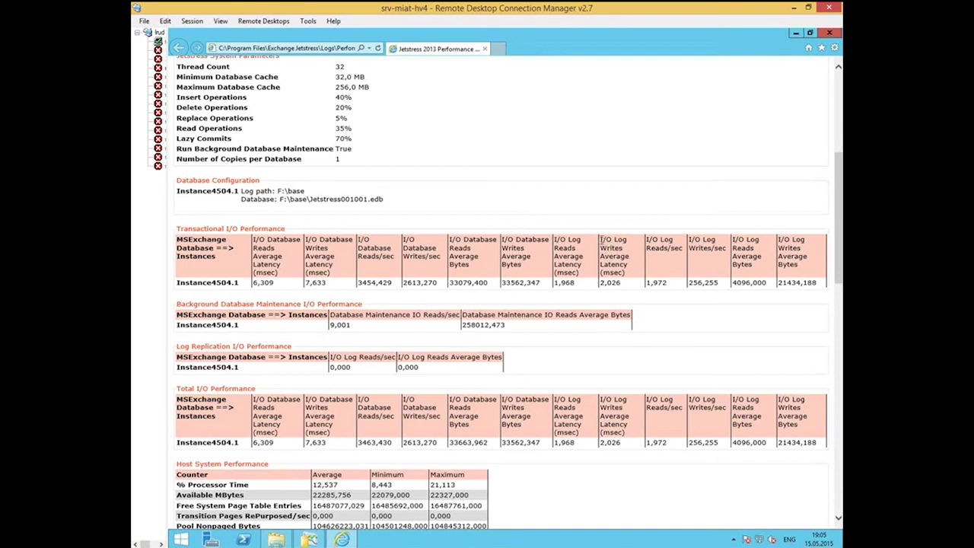
left_click_drag(603, 238, 624, 283)
left_click(624, 283)
double_click(266, 283)
Return to the start of the report and examine the Thread Count under Jetstress System Parameters.
scroll(318, 273, "up", 3)
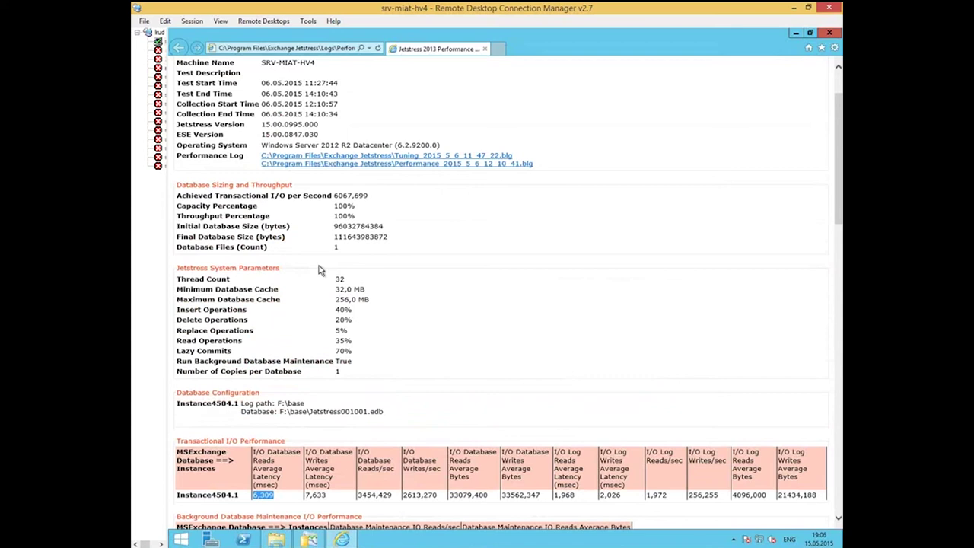
scroll(242, 213, "up", 2)
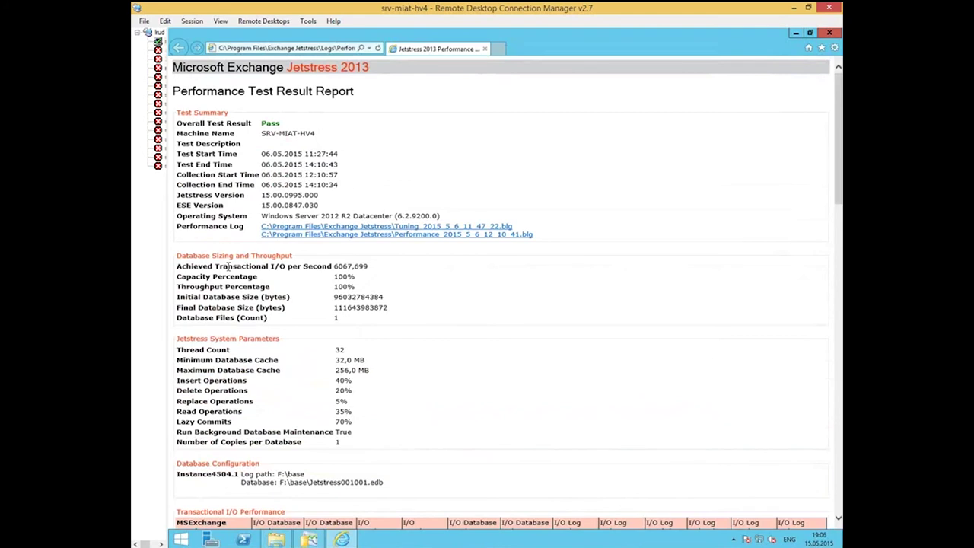
left_click_drag(353, 350, 189, 357)
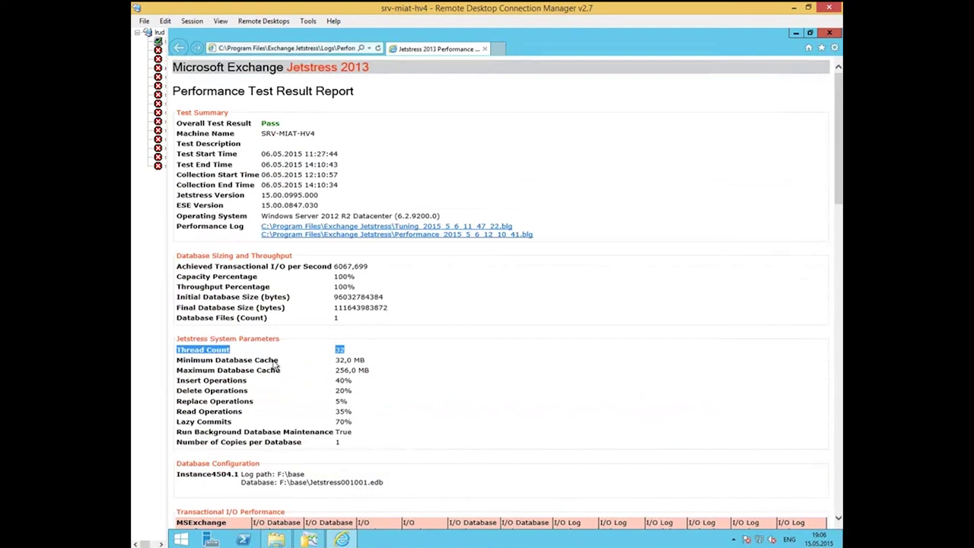
left_click(409, 363)
left_click_drag(376, 349, 253, 351)
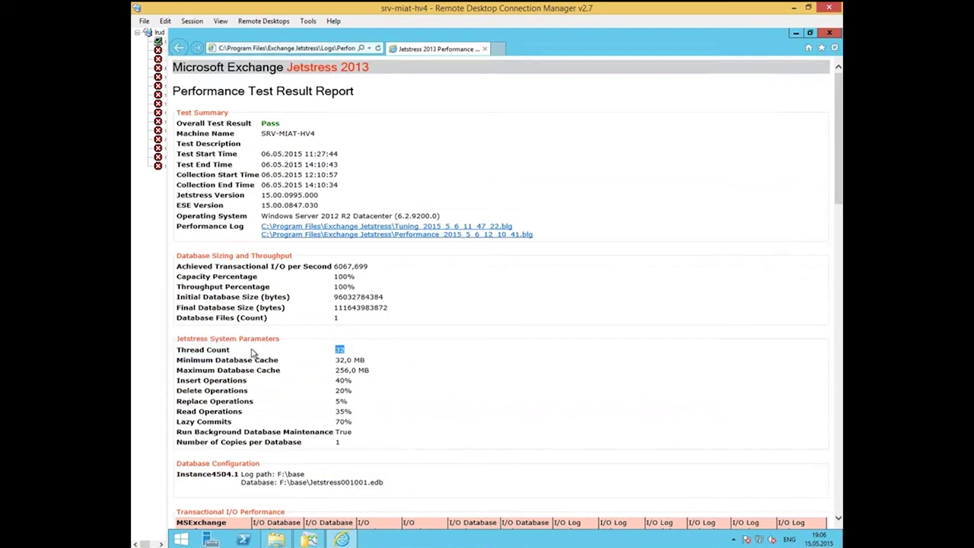
left_click(494, 358)
Close the performance report and look over the tested drives in This PC.
left_click(828, 33)
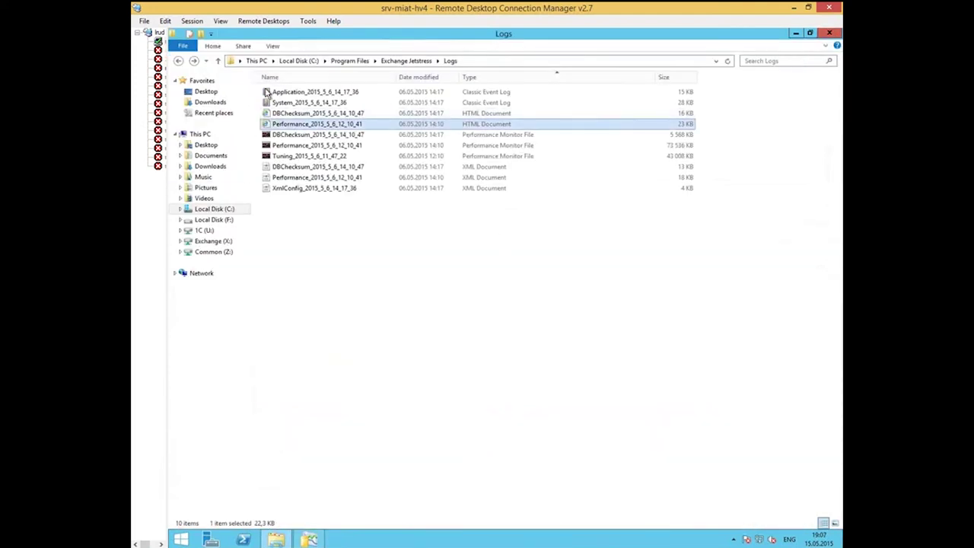
left_click(201, 134)
left_click(325, 171)
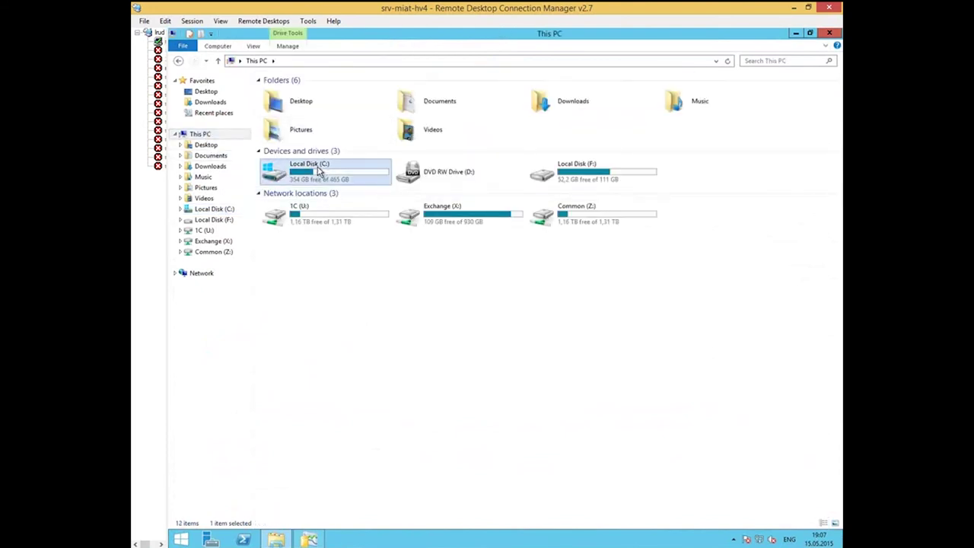
left_click(390, 320)
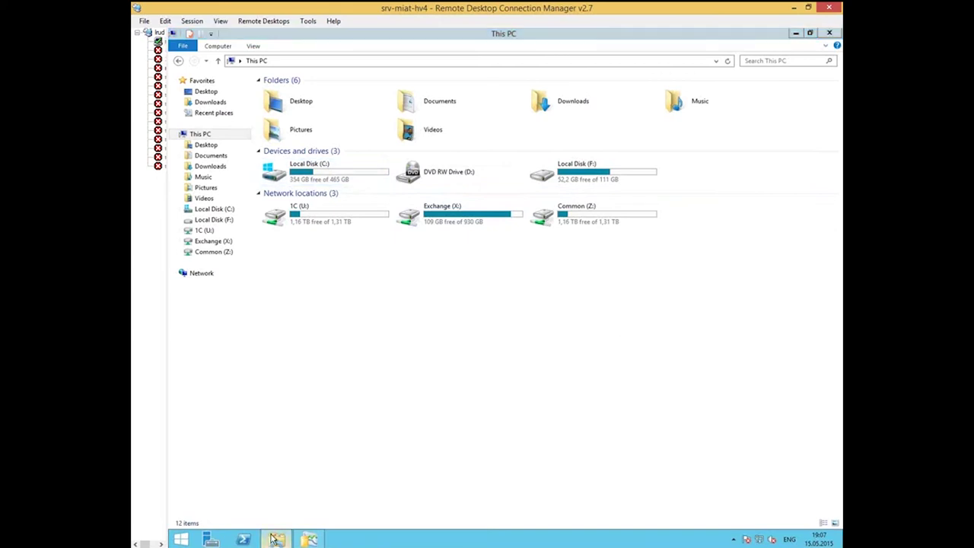
Go to the Log2 folder in Exchange Jetstress and open the Performance_2015_5_6_23_30_55 HTML report.
left_click(178, 61)
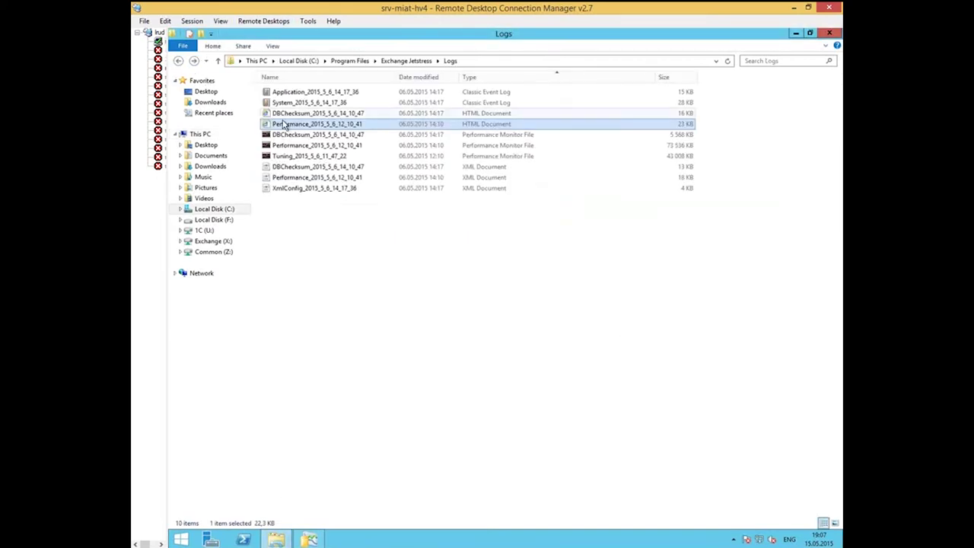
left_click(411, 60)
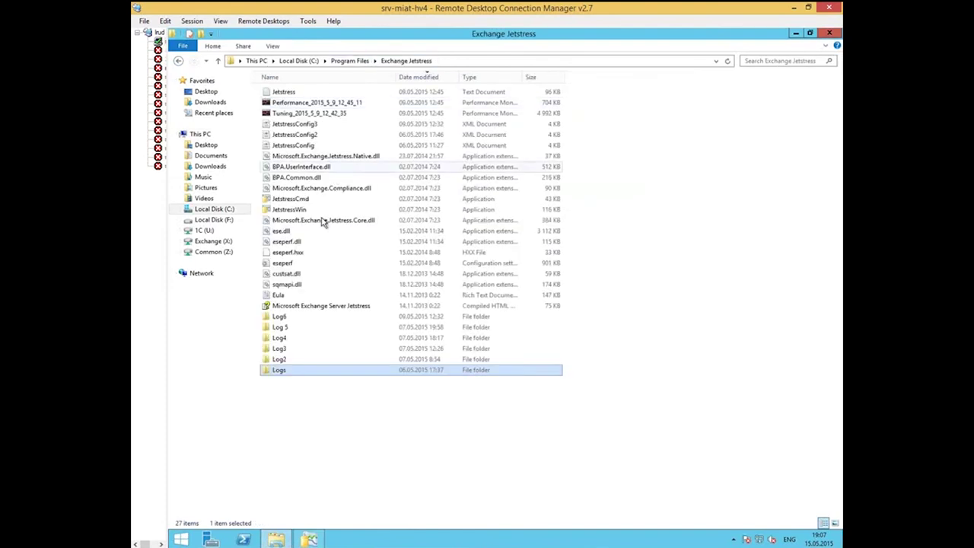
double_click(285, 359)
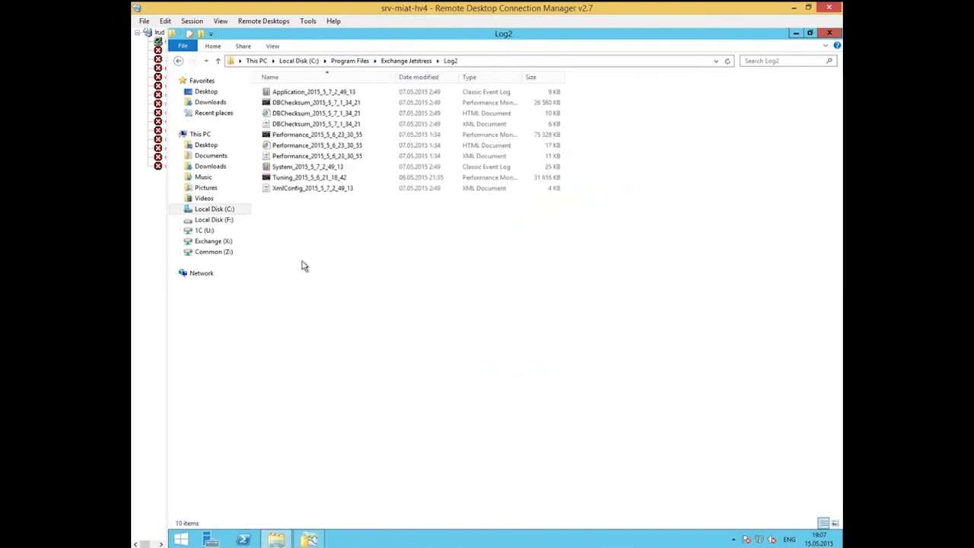
left_click(292, 147)
double_click(292, 148)
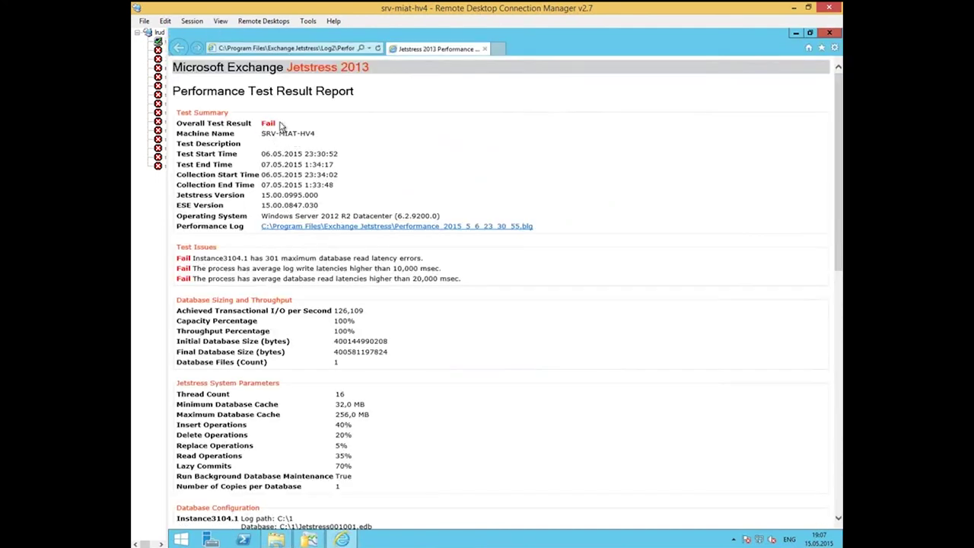
Examine the second report's overall test result and its average database read latency in Transactional I/O Performance.
left_click_drag(280, 123, 175, 124)
left_click(283, 127)
scroll(287, 309, "down", 3)
scroll(327, 423, "down", 2)
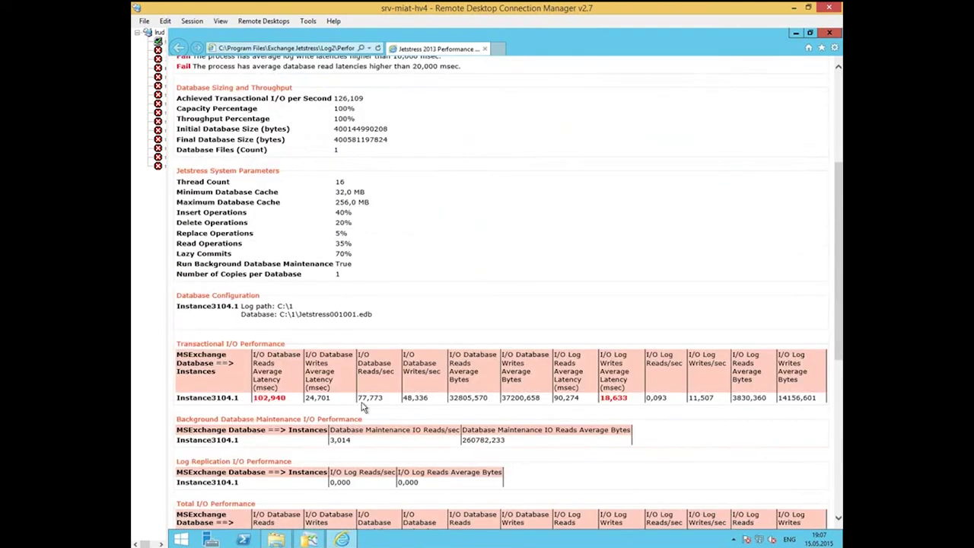
left_click_drag(297, 403, 289, 352)
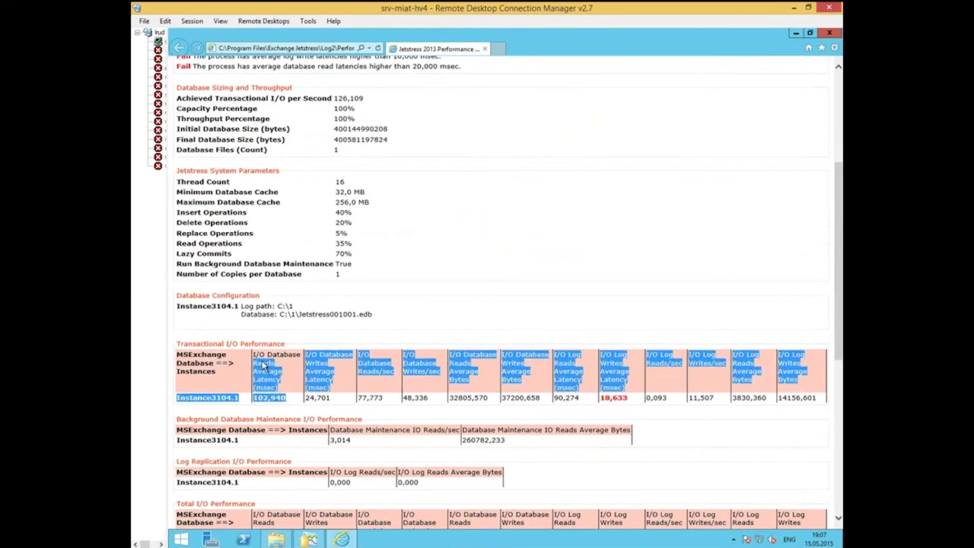
left_click(408, 300)
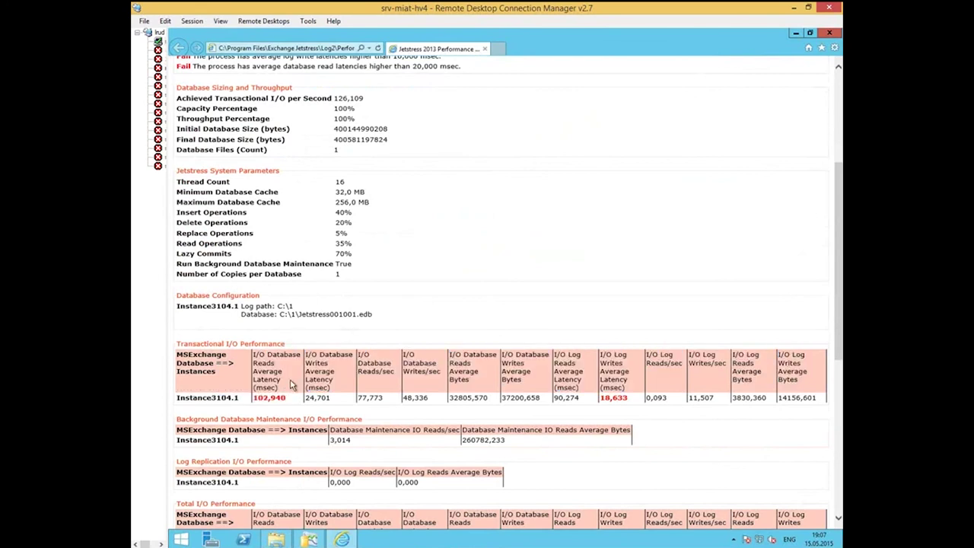
Compare the second report's achieved transactional I/O per second with its average database read and log write latencies.
scroll(289, 390, "up", 1)
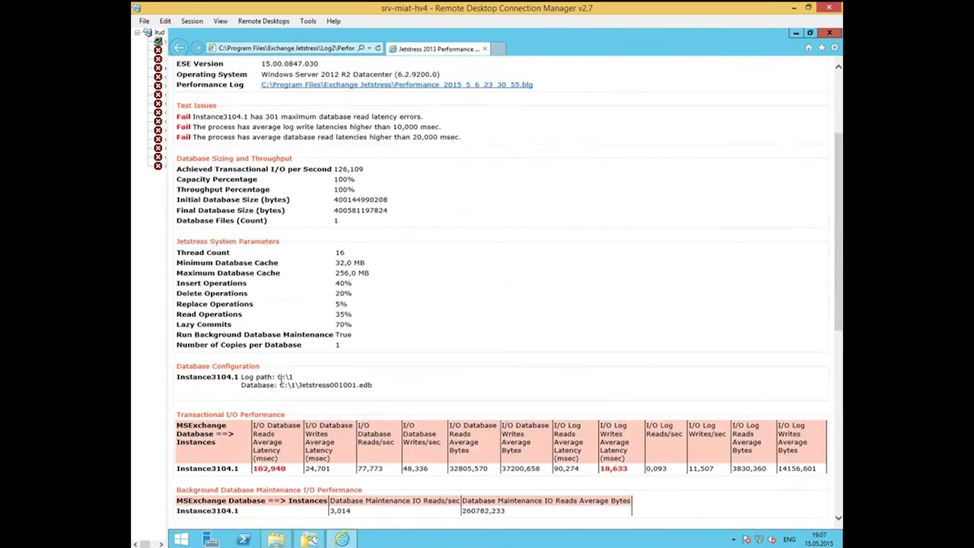
left_click_drag(369, 171, 335, 173)
left_click_drag(288, 469, 252, 469)
scroll(259, 470, "down", 2)
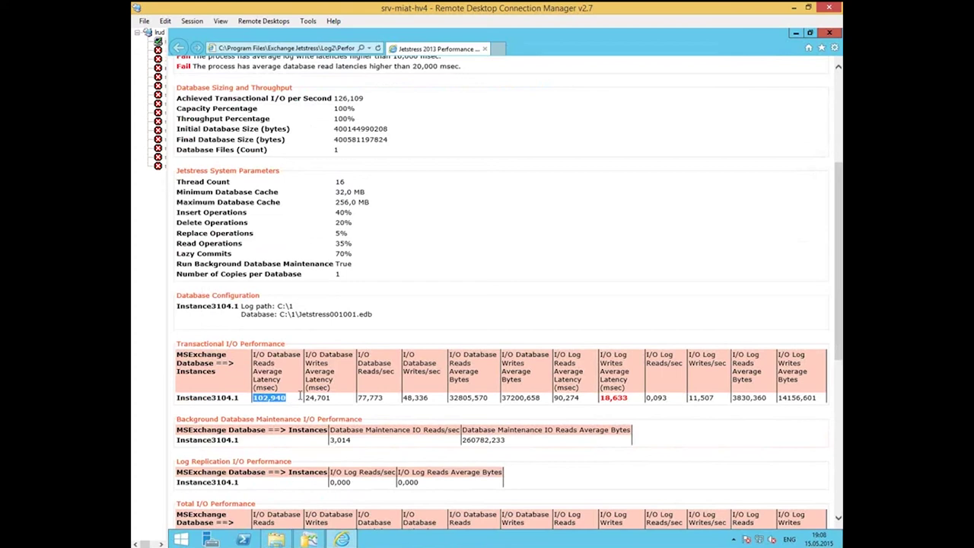
double_click(613, 397)
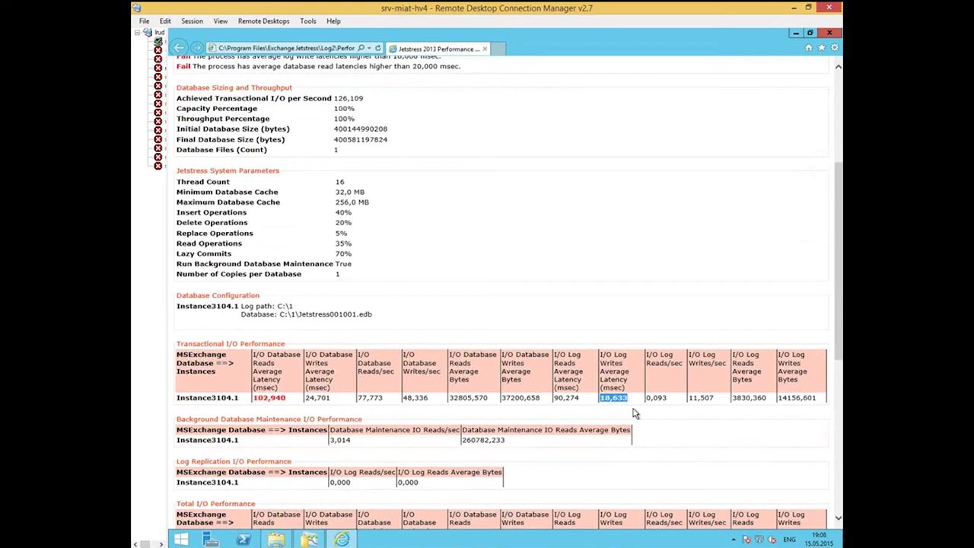
Check the thread count and achieved transactional I/O per second in the Log2 report, reopening it to recheck the thread count.
left_click_drag(354, 182, 192, 185)
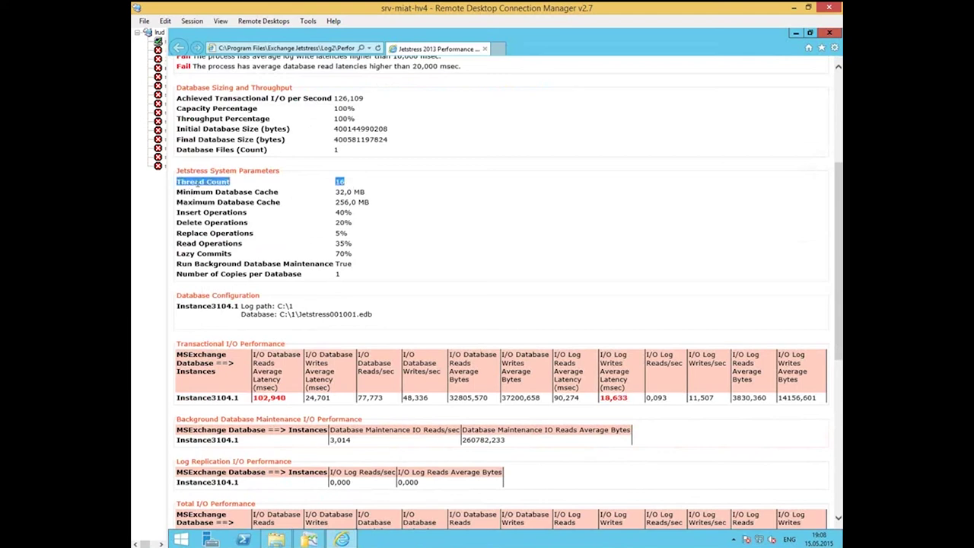
left_click_drag(387, 104, 233, 102)
left_click(392, 109)
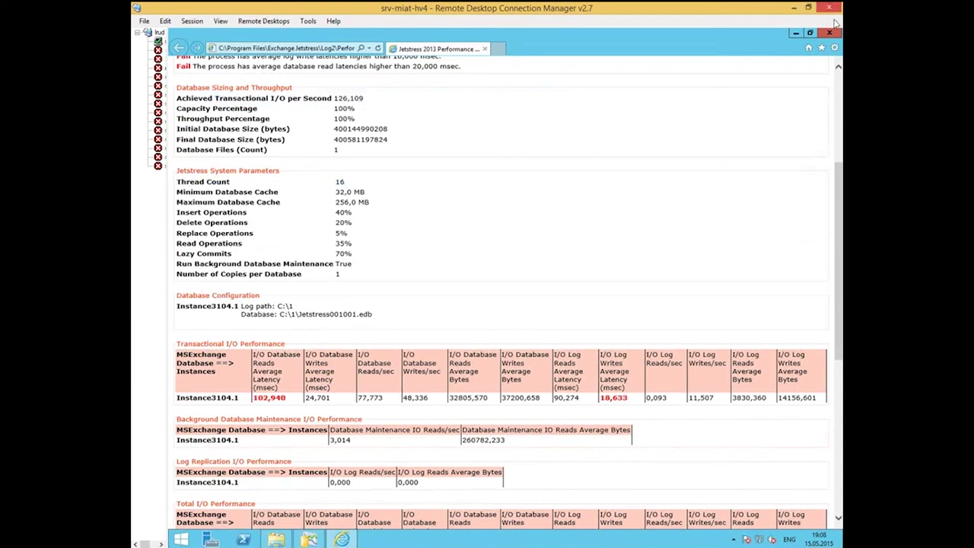
mouse_move(831, 37)
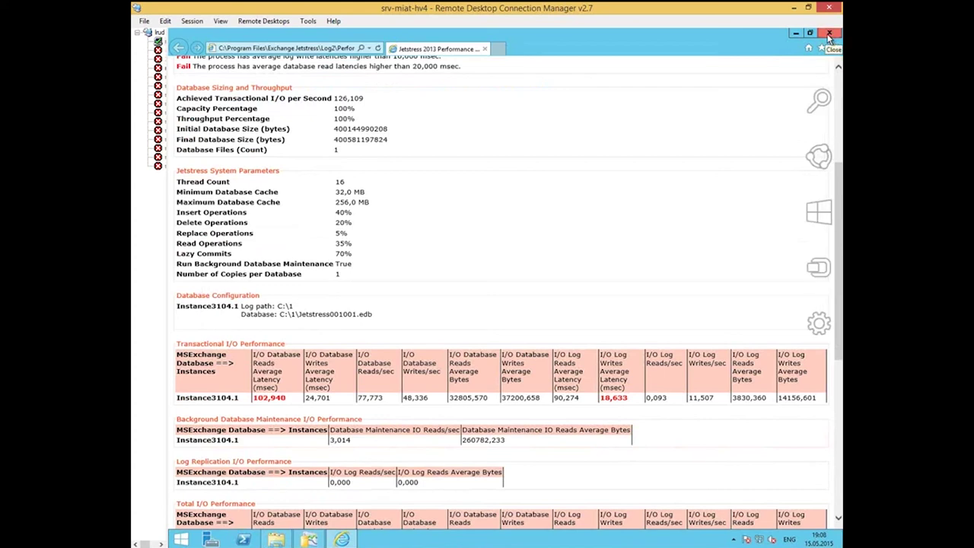
left_click(829, 36)
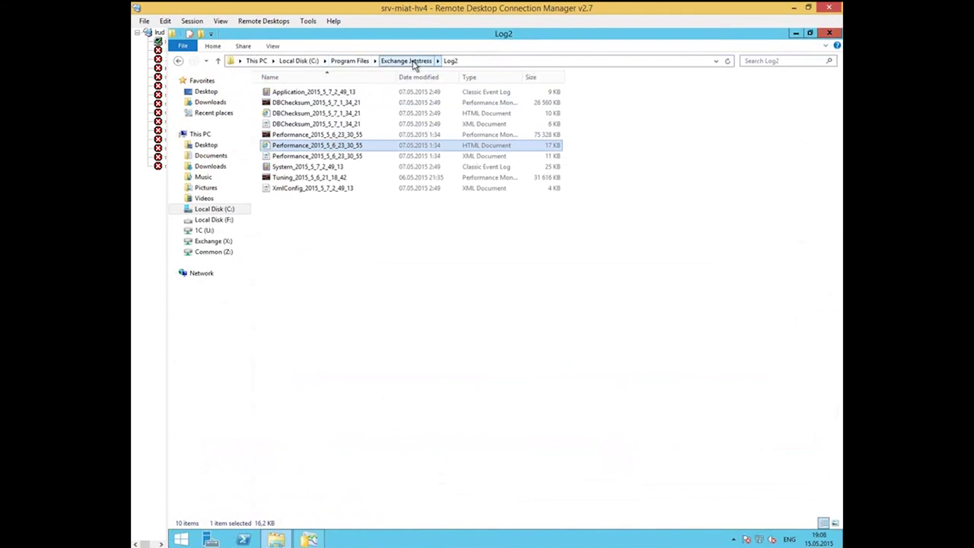
double_click(348, 149)
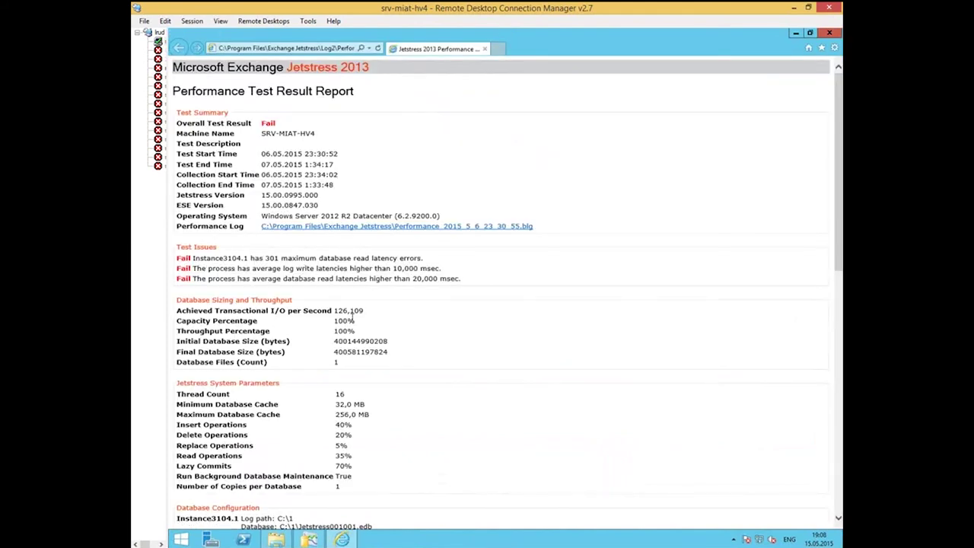
left_click_drag(346, 395, 178, 396)
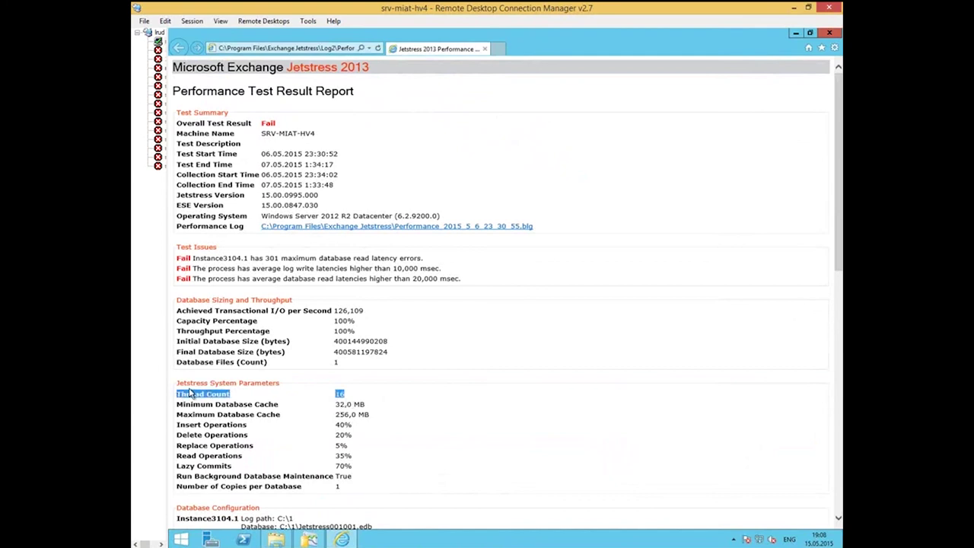
Close the Log2 report and open the Performance_2015_5_7_8_56_50 HTML report from the Log3 folder in Exchange Jetstress.
left_click(830, 34)
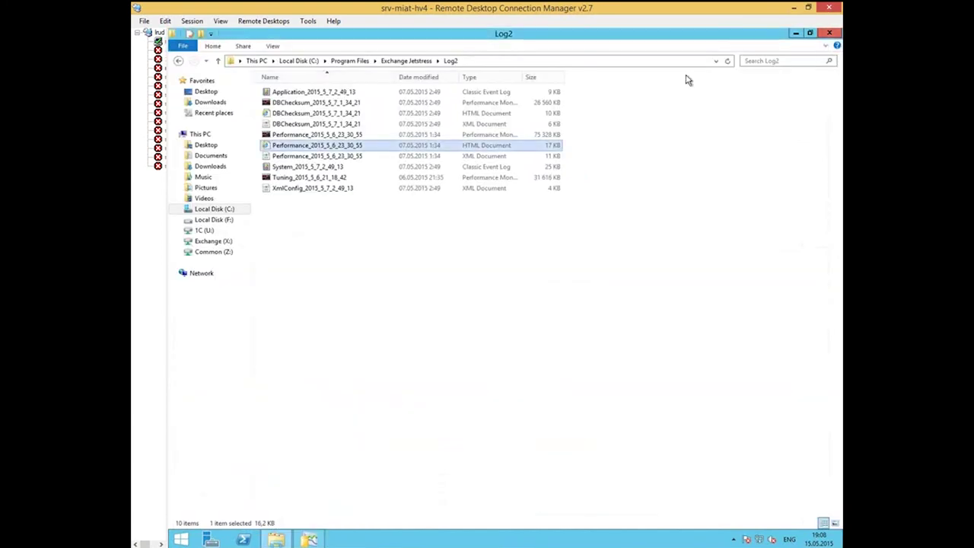
left_click(396, 61)
double_click(279, 349)
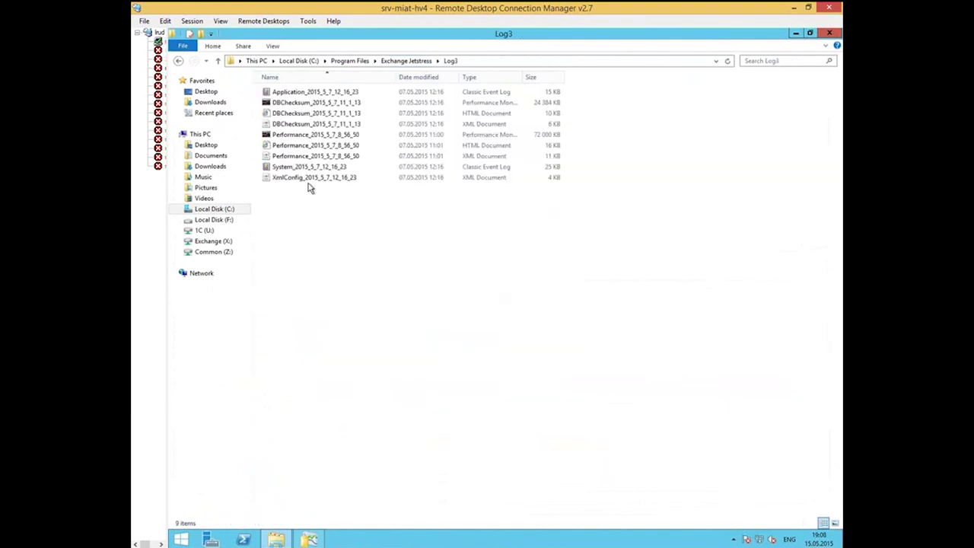
double_click(288, 146)
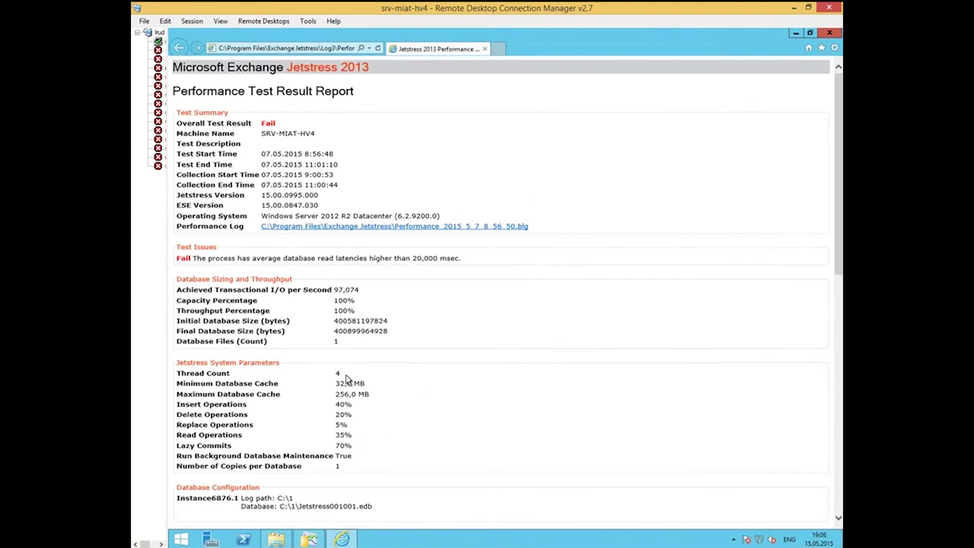
Examine the Log3 report's thread count, achieved transactional I/O per second and average log write latency.
left_click_drag(342, 376, 184, 380)
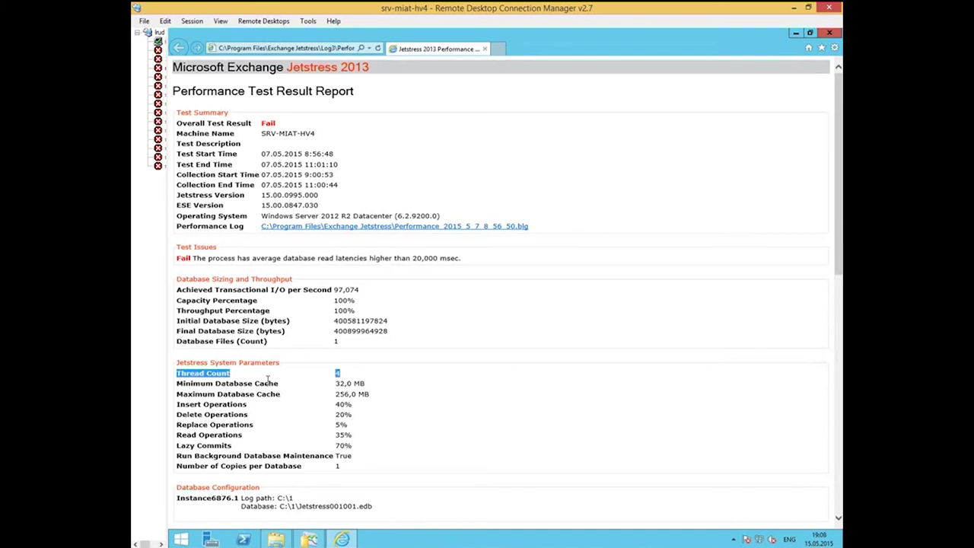
scroll(369, 310, "down", 3)
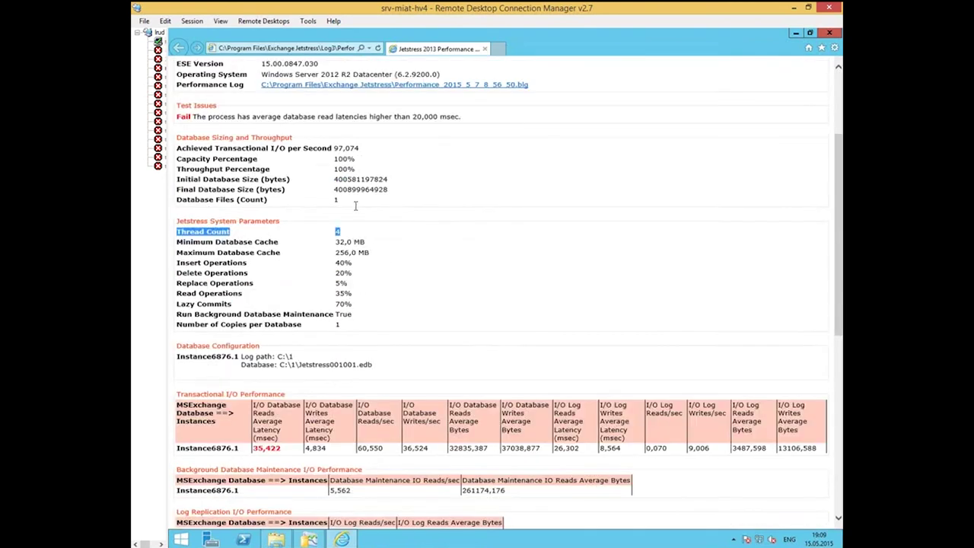
left_click_drag(360, 149, 176, 150)
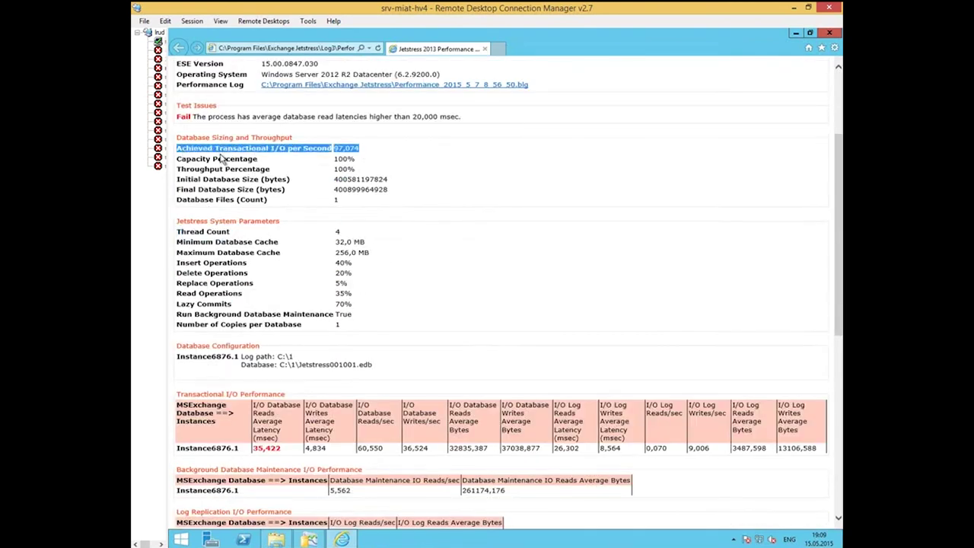
left_click(385, 157)
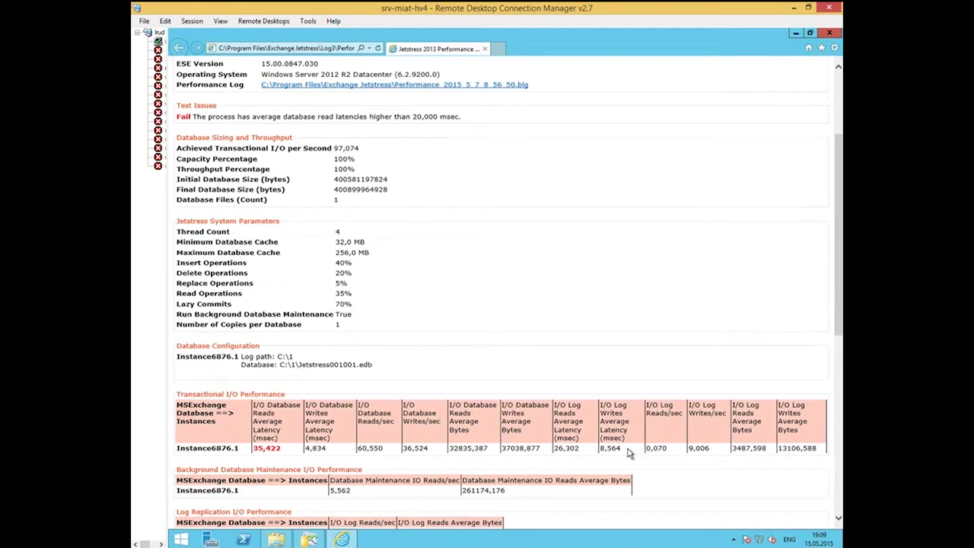
mouse_move(621, 448)
left_mouse_down()
mouse_move(615, 439)
mouse_move(628, 451)
left_mouse_up()
left_click(612, 411)
left_click(625, 451)
Close the Log3 report and open the Performance_2015_5_7_12_27_3 HTML report from the Log4 folder.
left_click(828, 32)
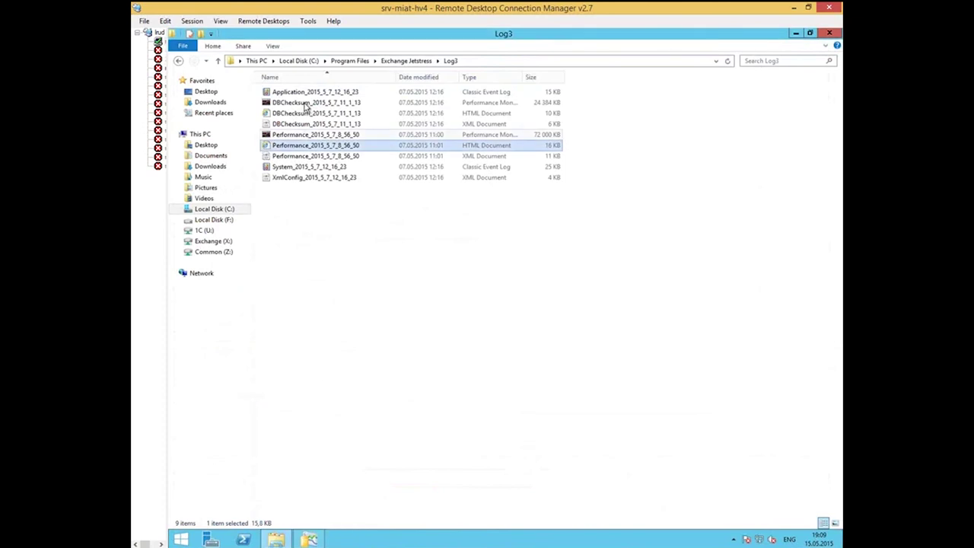
left_click(408, 63)
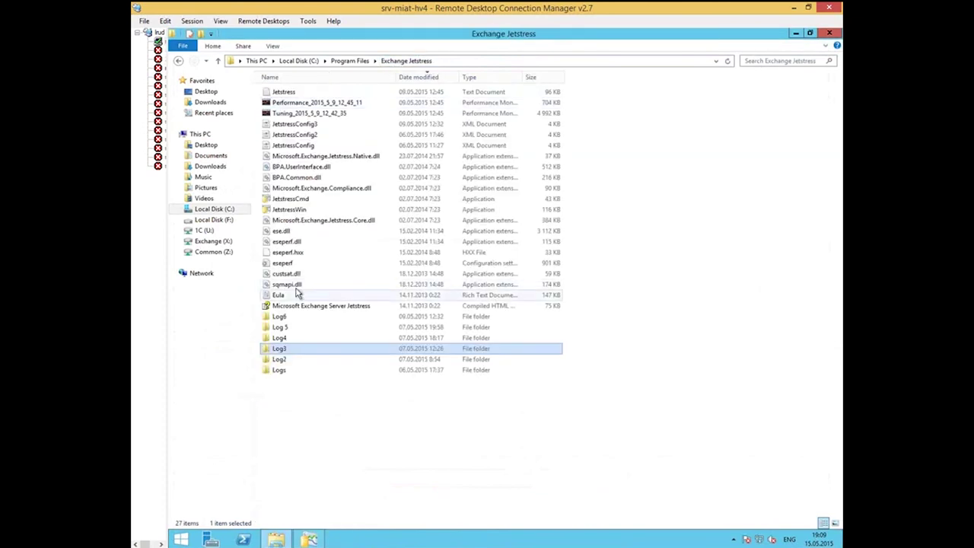
double_click(279, 346)
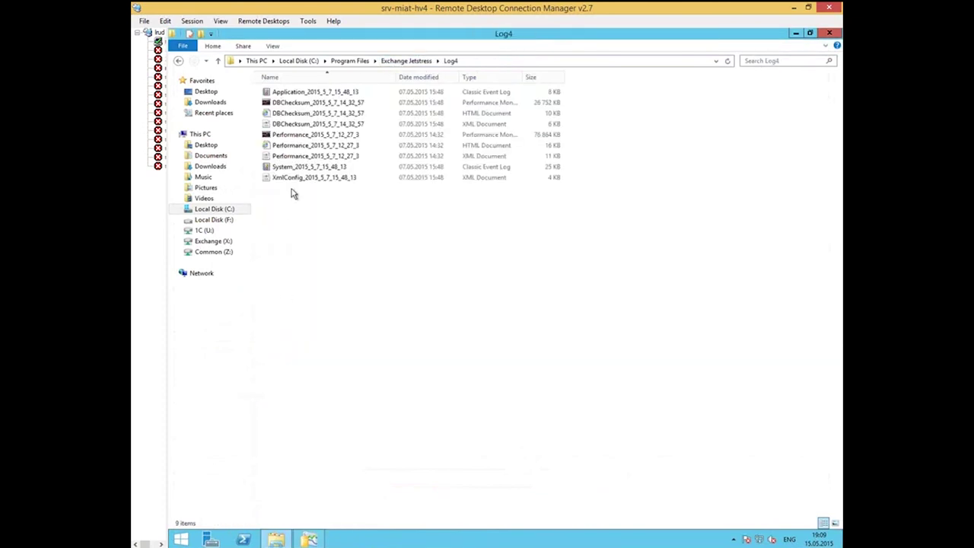
left_click(302, 147)
double_click(303, 147)
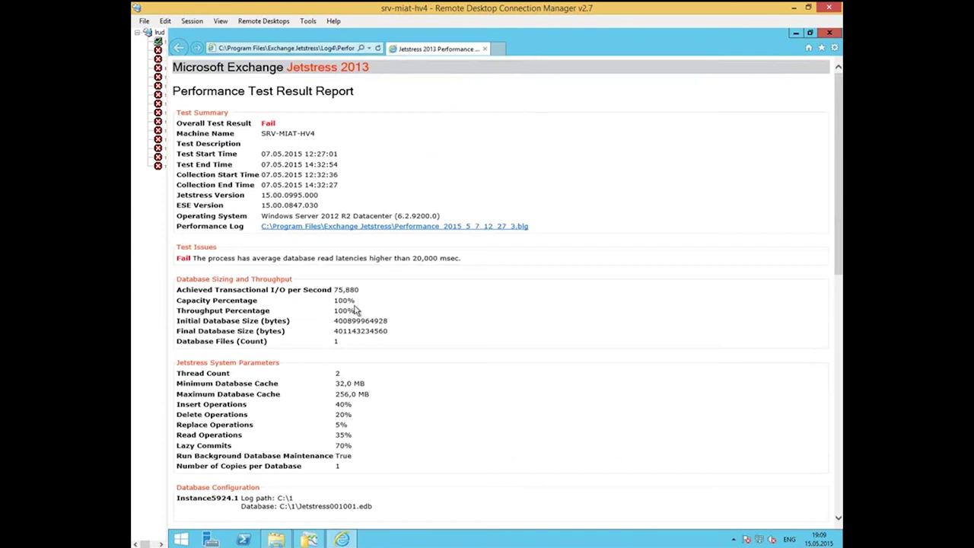
Check the thread count and achieved transactional I/O per second in the Log4 report.
double_click(342, 374)
left_click_drag(230, 374, 177, 373)
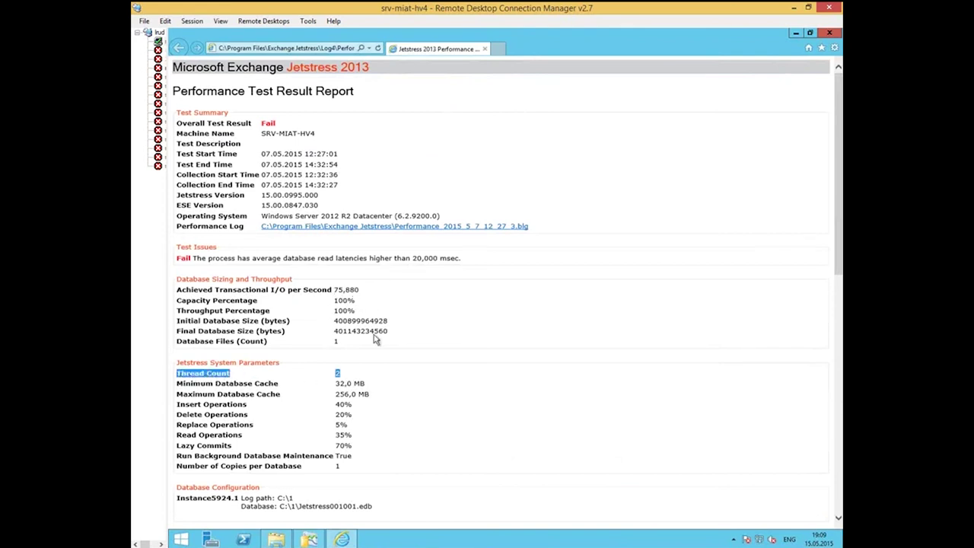
left_click_drag(372, 293, 191, 294)
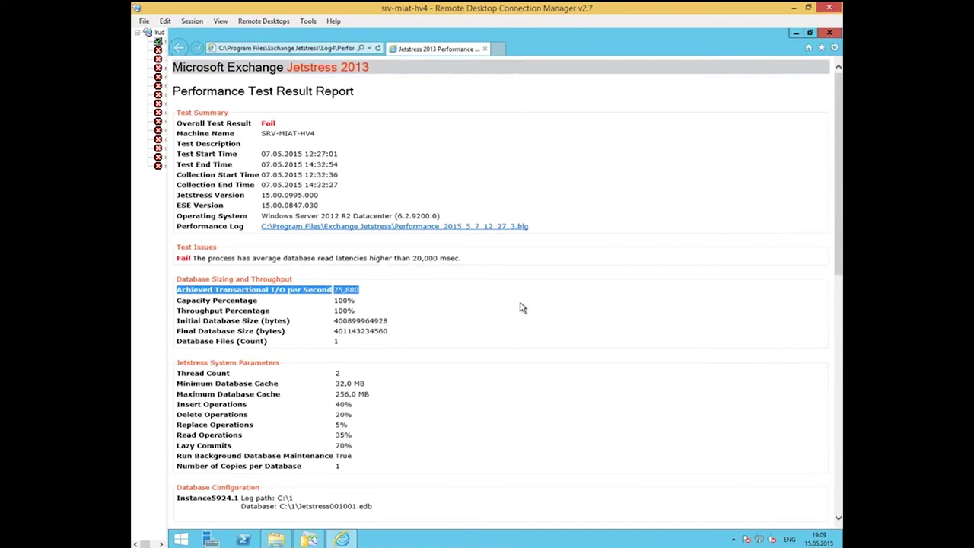
Examine the average log write and database read latencies in the Log4 report's Transactional I/O Performance table.
scroll(280, 281, "down", 3)
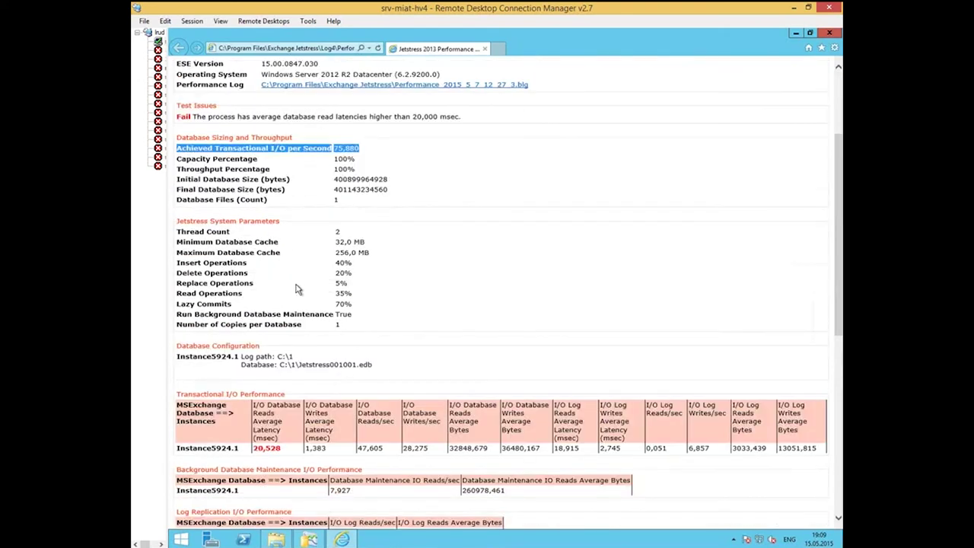
left_click_drag(628, 382, 601, 383)
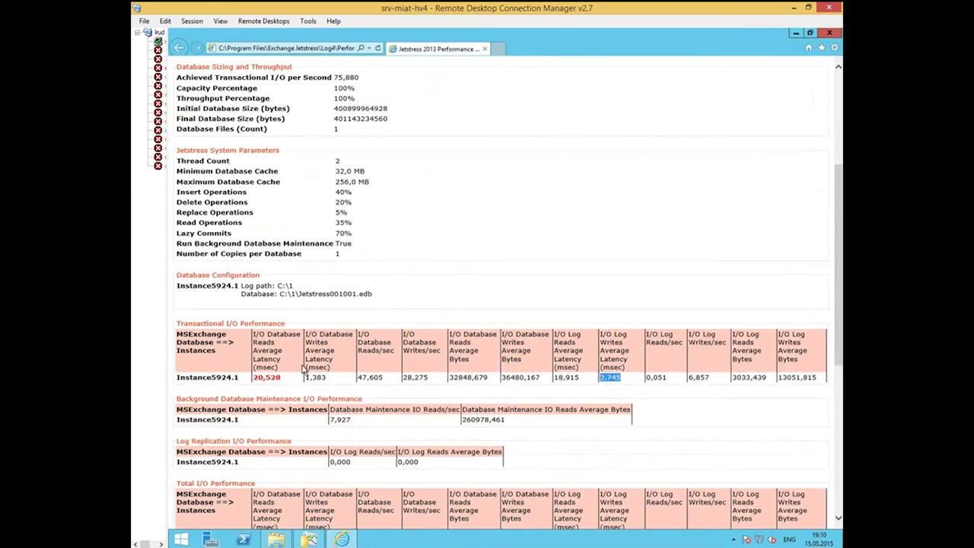
left_click_drag(287, 382, 250, 381)
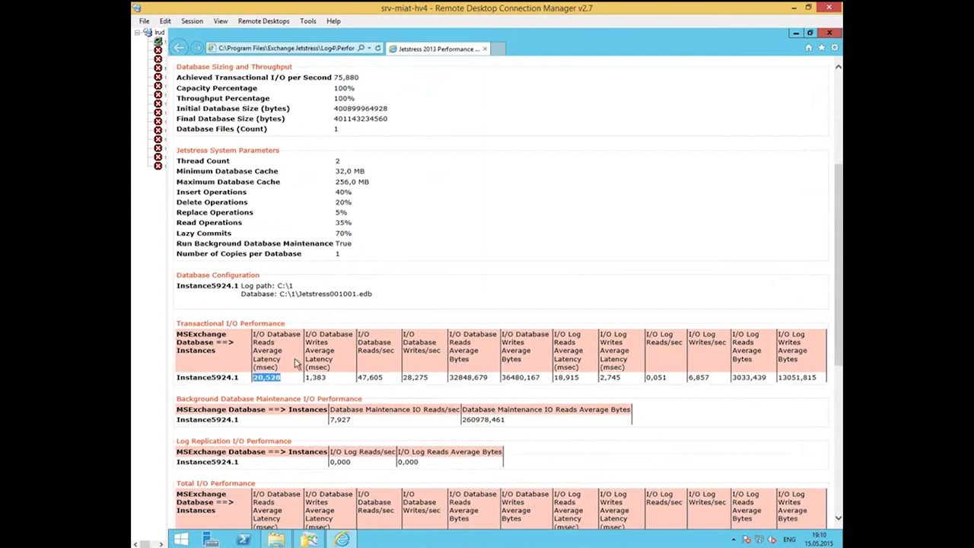
left_click(284, 380)
double_click(275, 381)
scroll(442, 334, "up", 3)
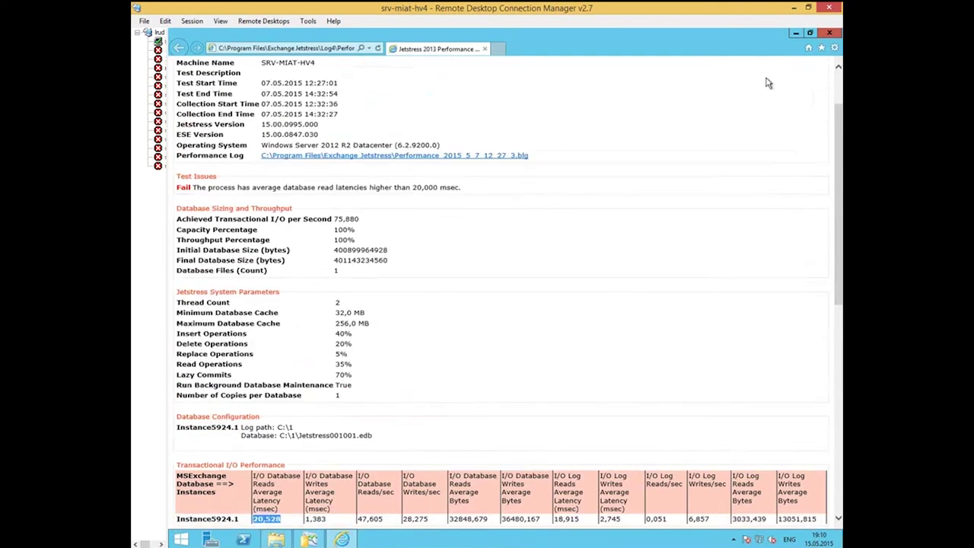
Close the Log4 report and open the Performance_2015_5_7_18_18_28 HTML report from the Log 5 folder.
left_click(831, 35)
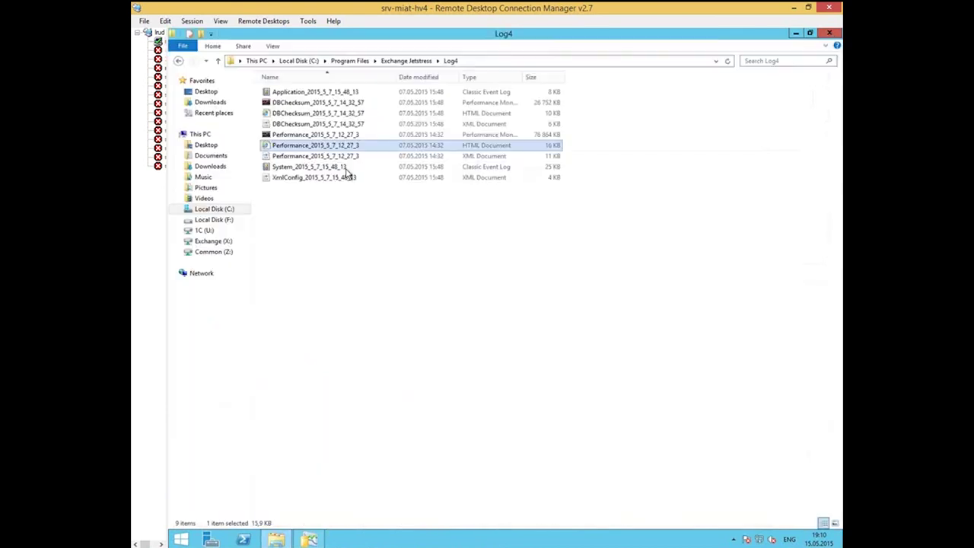
left_click(404, 62)
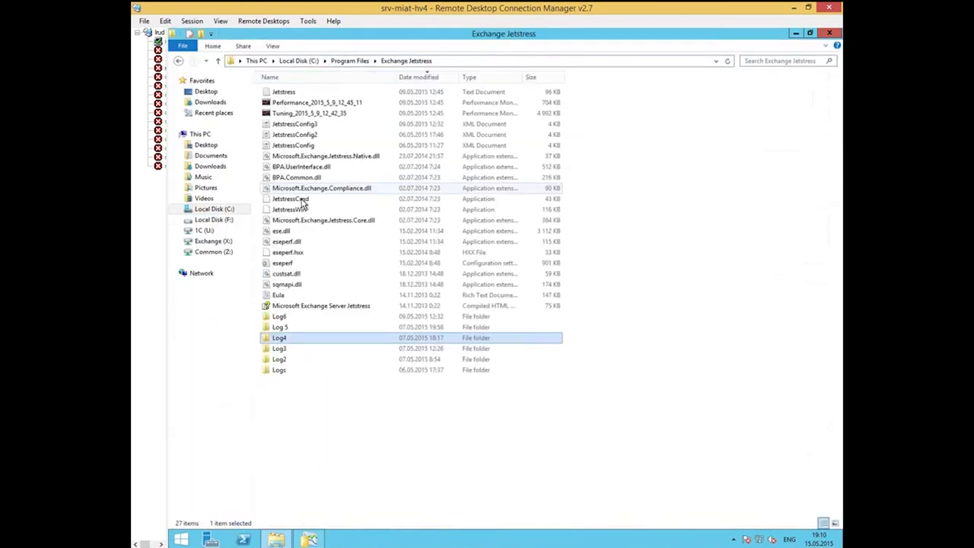
double_click(279, 327)
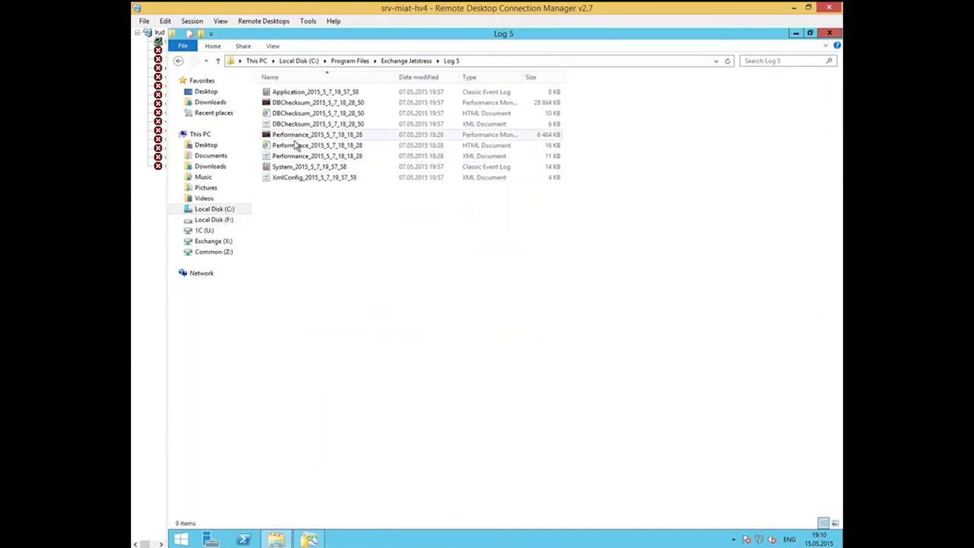
double_click(298, 114)
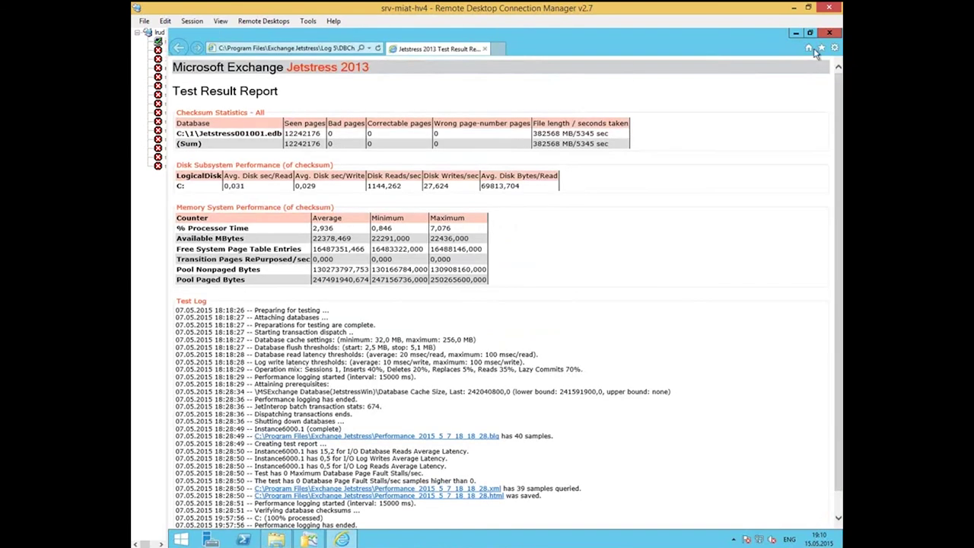
left_click(829, 32)
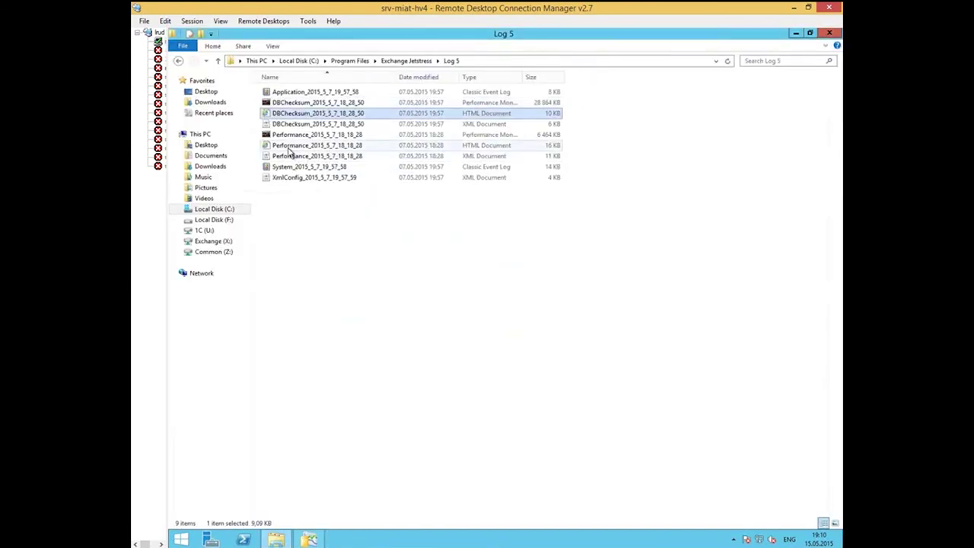
double_click(290, 146)
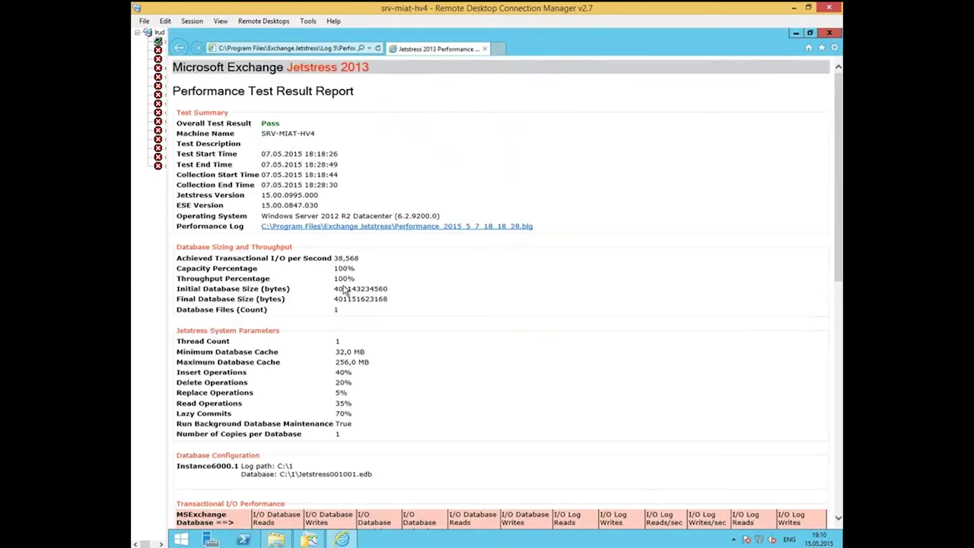
Check the thread count and achieved transactional I/O per second in the Log 5 report.
left_click_drag(340, 342, 187, 342)
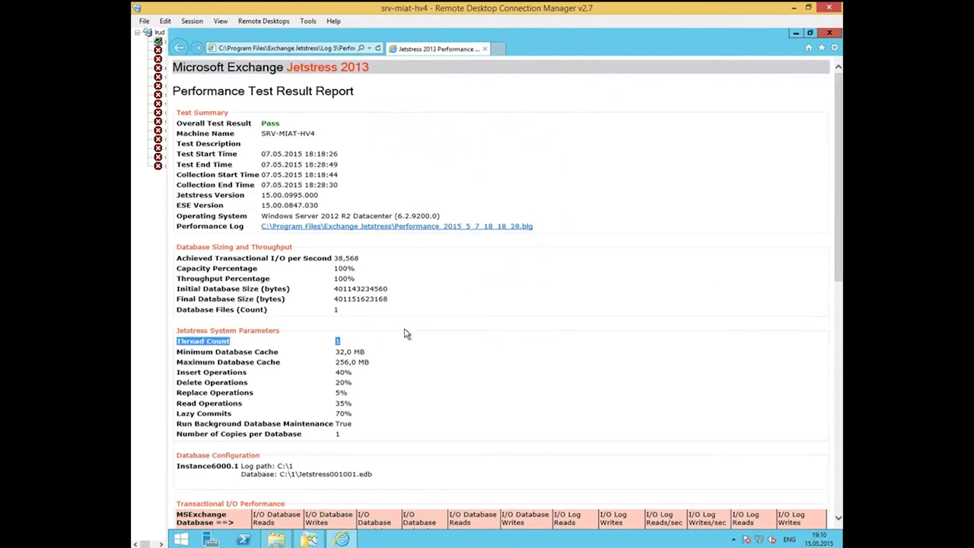
left_click_drag(361, 259, 185, 262)
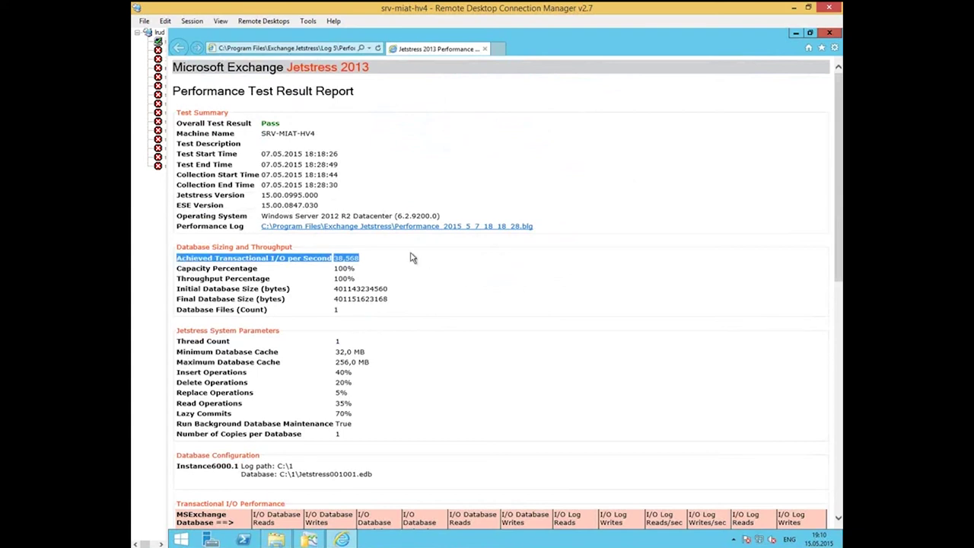
left_click_drag(364, 259, 345, 260)
Compare the Log 5 report's average database read latency with its achieved transactional I/O per second.
scroll(366, 270, "down", 2)
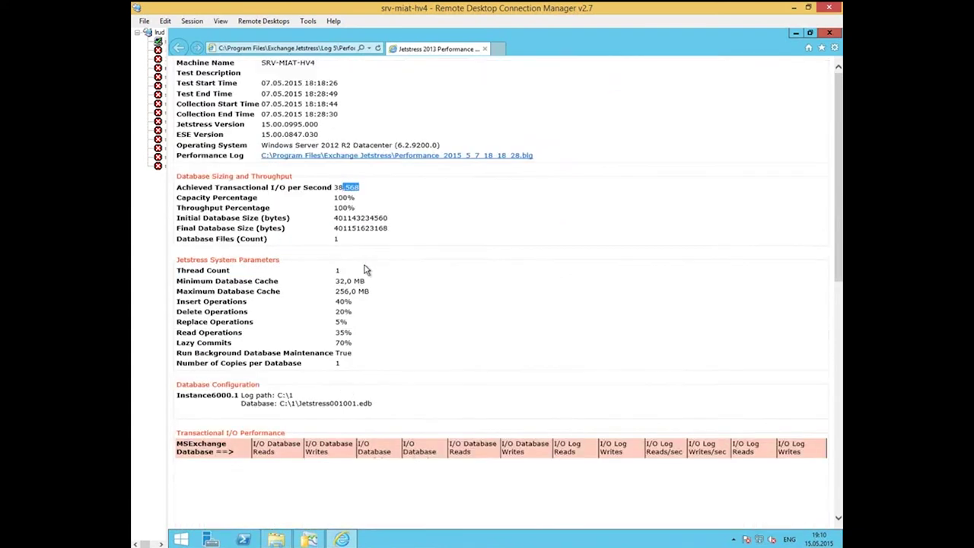
scroll(365, 270, "down", 4)
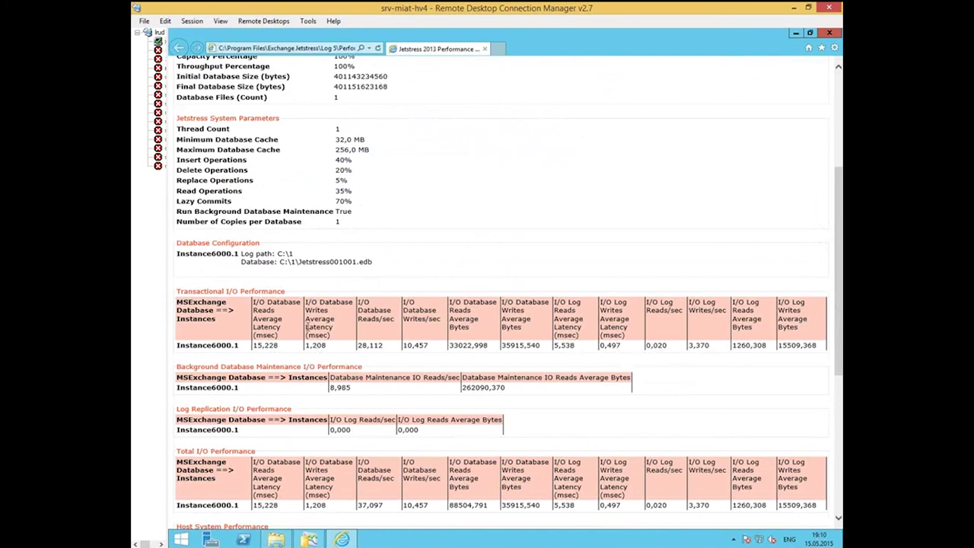
left_click_drag(279, 347, 256, 346)
scroll(350, 135, "up", 3)
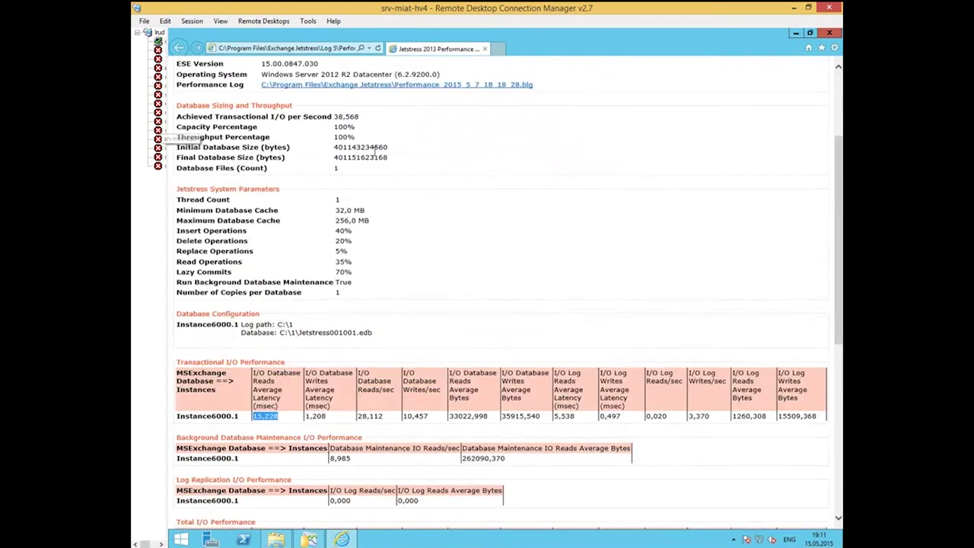
left_click_drag(359, 187, 333, 188)
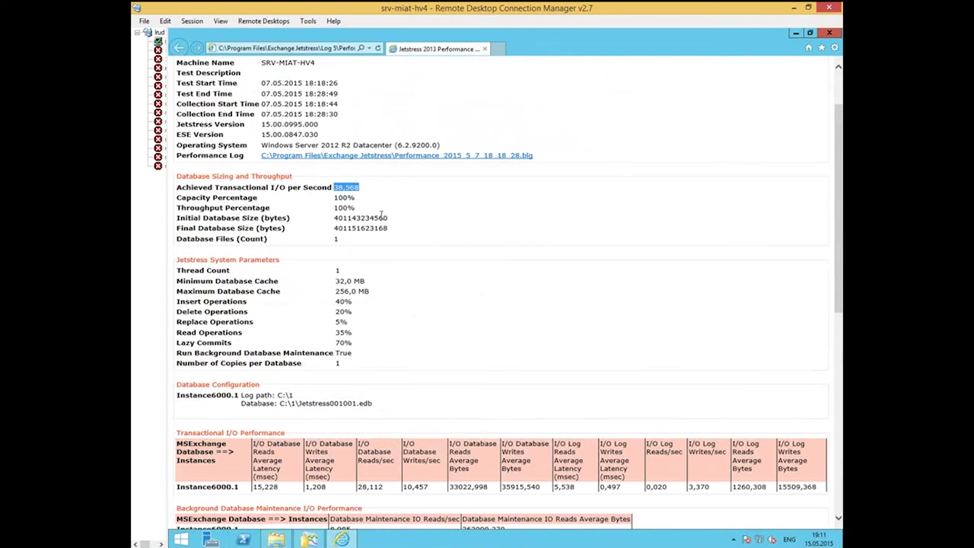
Switch to the PowerShell window and launch the Windows Calculator with the calc command.
left_click(243, 540)
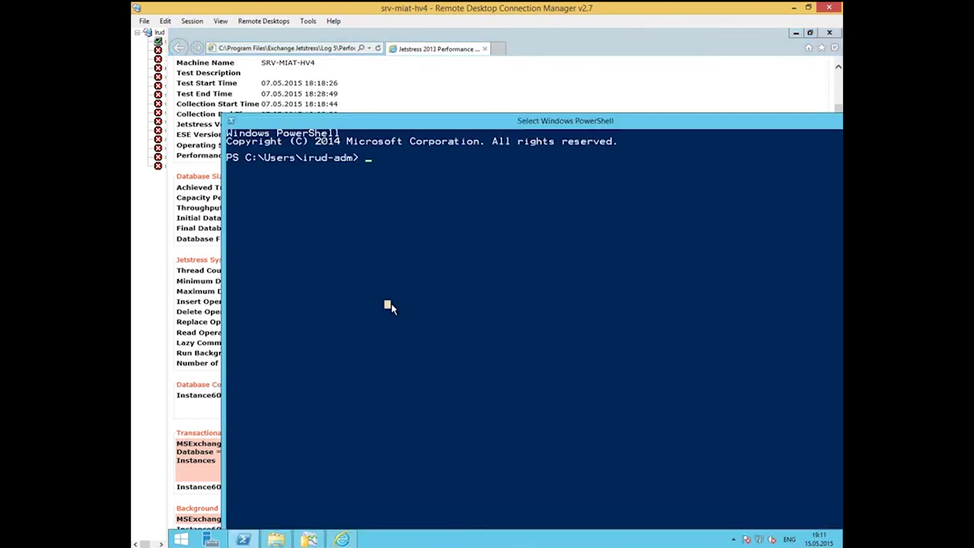
type("calc")
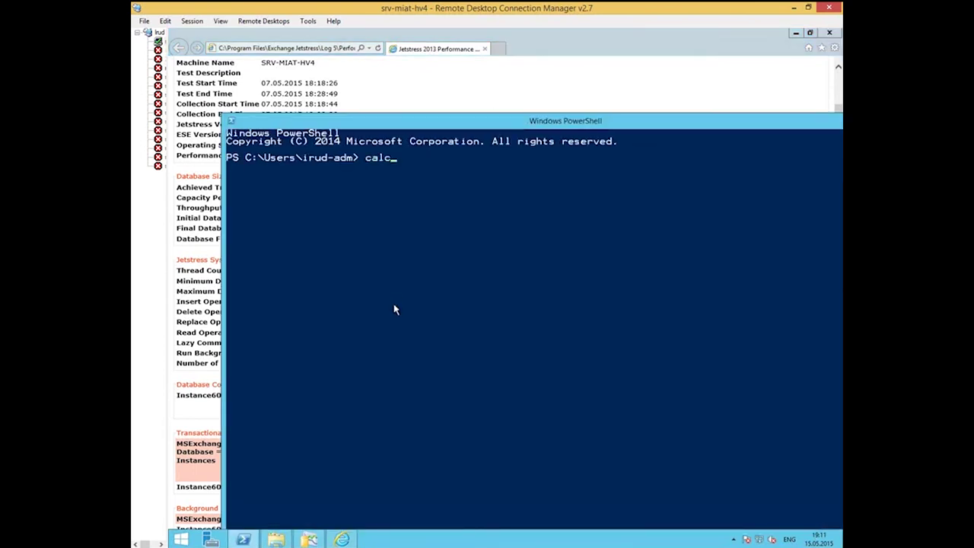
key("Return")
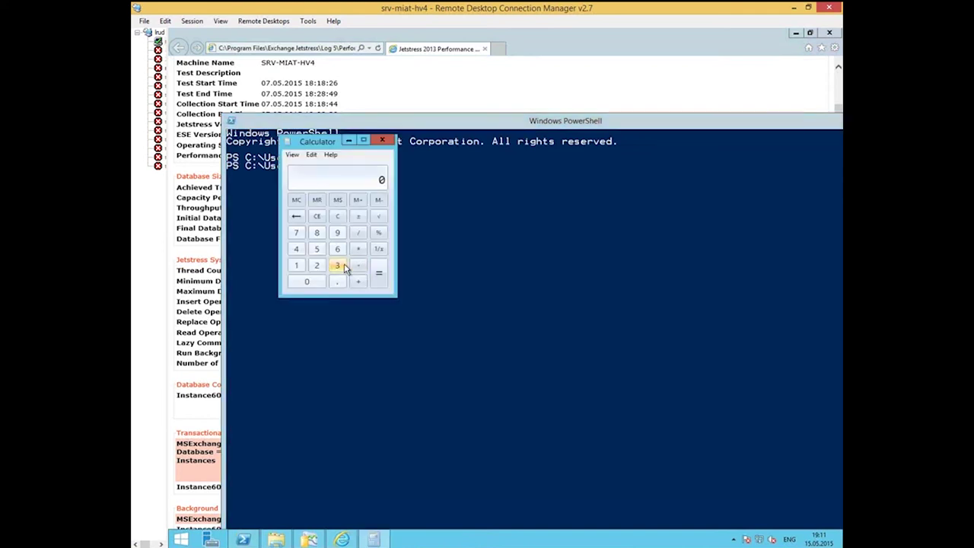
Divide 38 by 0,12 in the Calculator.
left_click(337, 265)
left_click(317, 232)
left_click(358, 232)
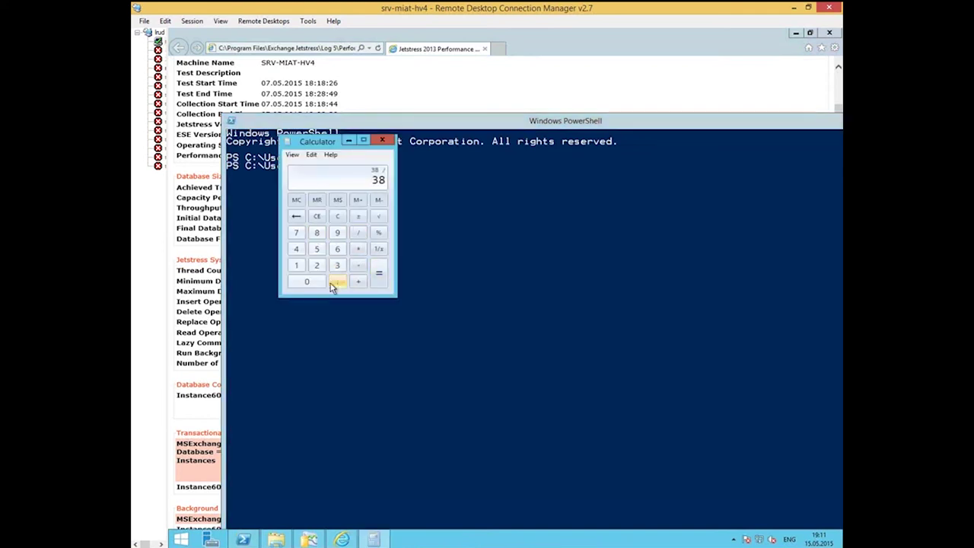
left_click(337, 282)
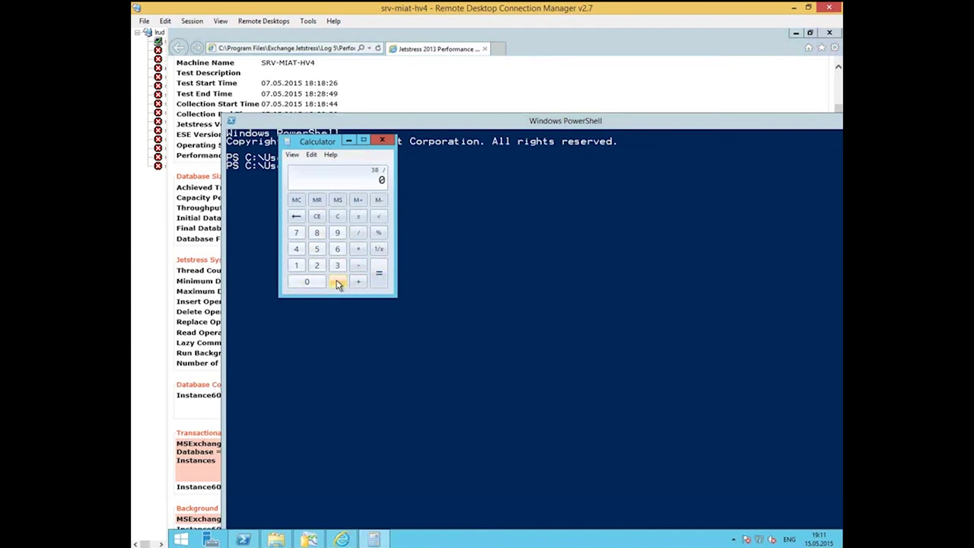
left_click(297, 265)
left_click(317, 264)
left_click(385, 274)
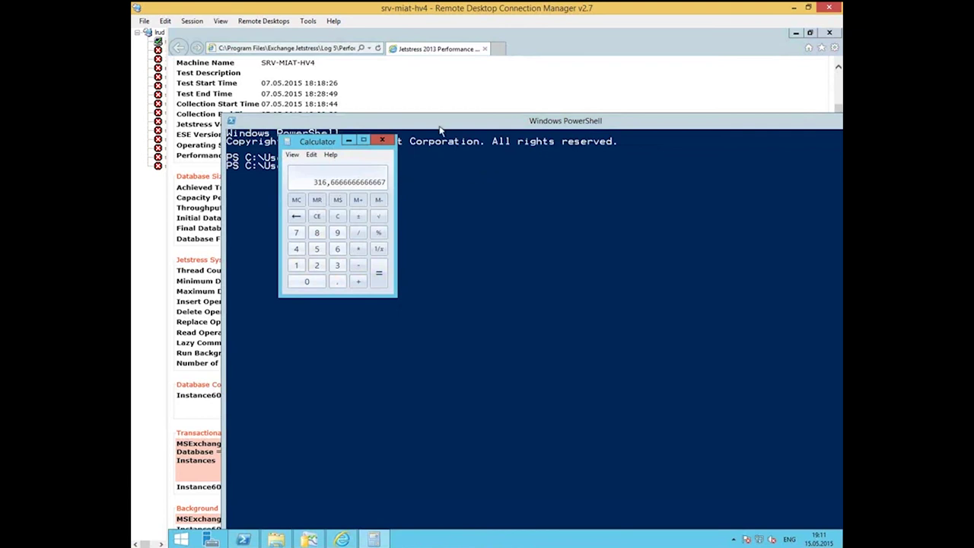
Move the PowerShell window aside, return to the Log 5 report and check its achieved transactional I/O per second.
left_click_drag(441, 126, 661, 275)
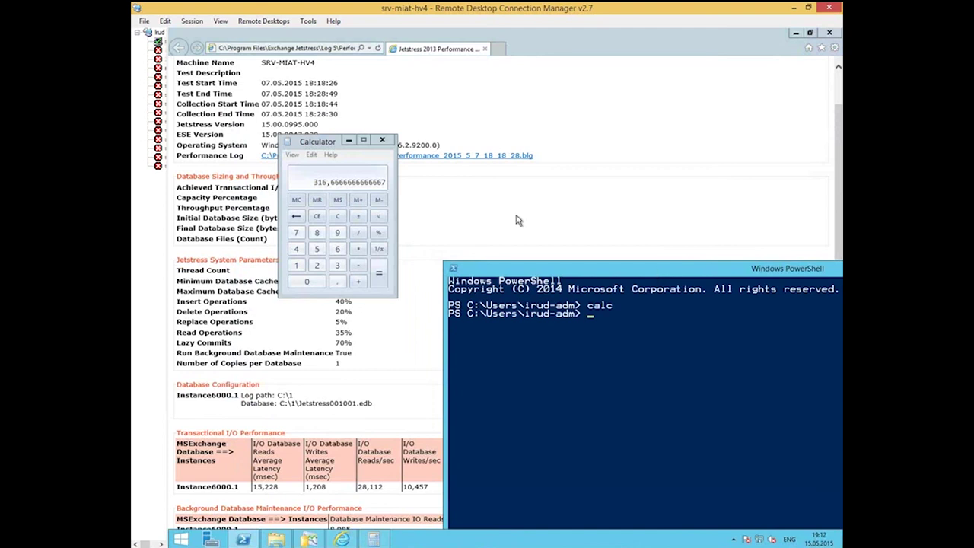
left_click(487, 215)
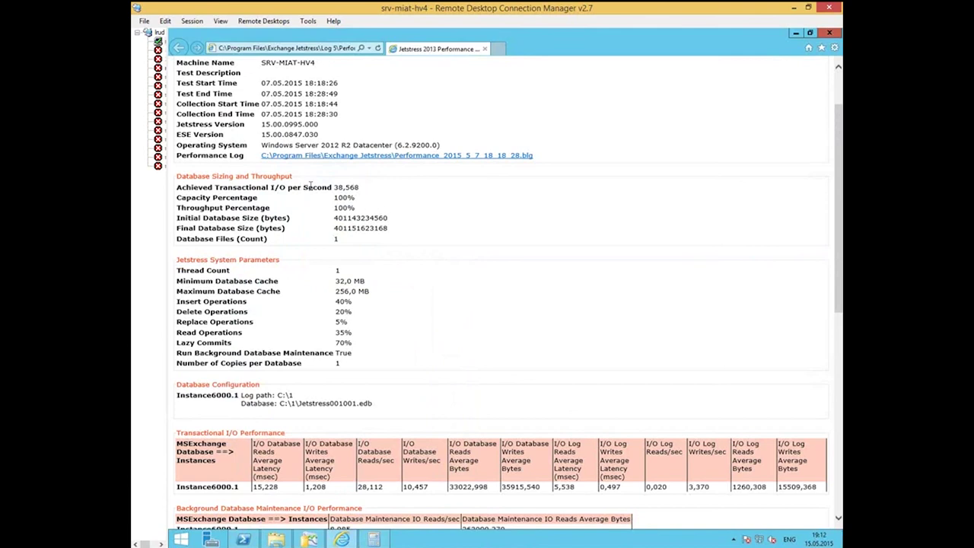
left_click_drag(360, 187, 336, 187)
left_click(363, 191)
Switch to the E2013Calcv6.6 workbook in Excel, check the per-server total database and log required IOPS, and minimize the workbook.
key("alt+Tab")
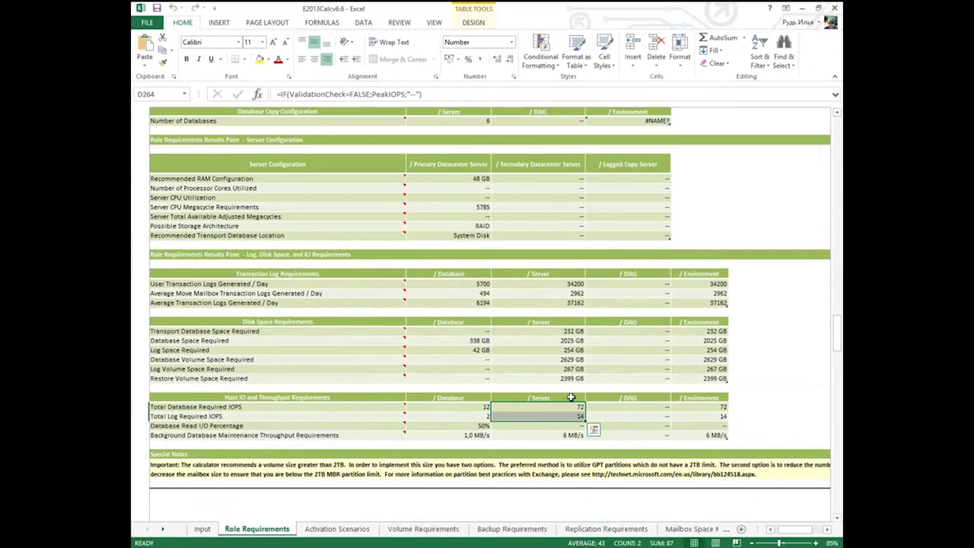
scroll(476, 160, "up", 5)
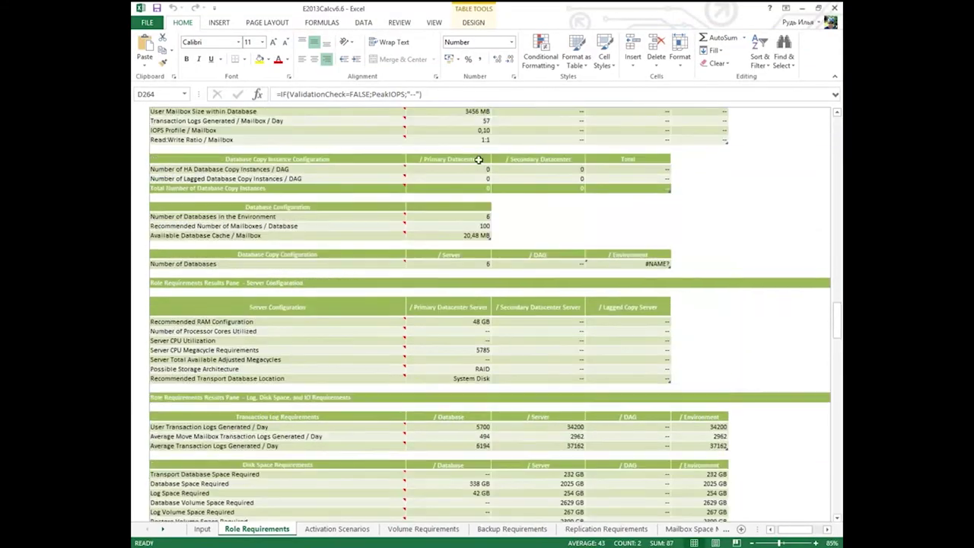
scroll(570, 464, "down", 4)
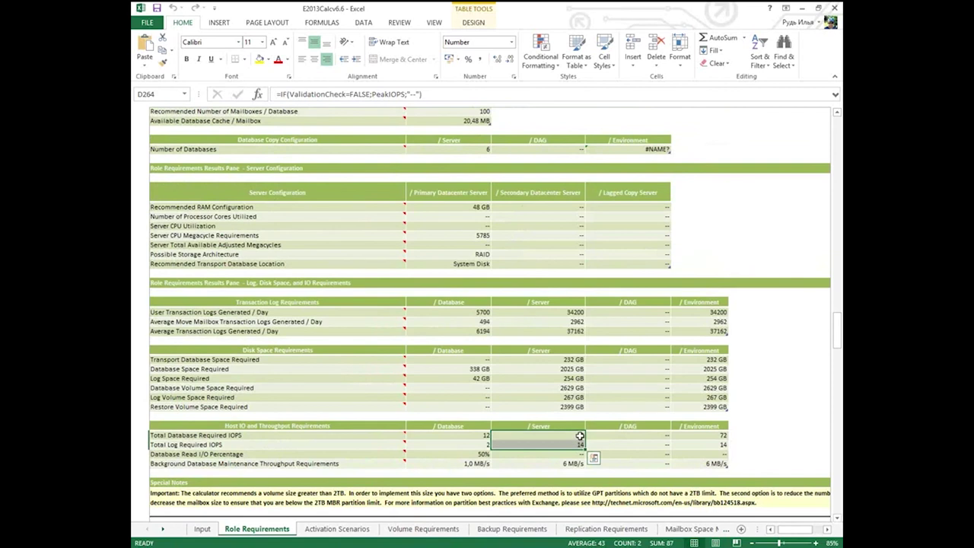
left_click(579, 437)
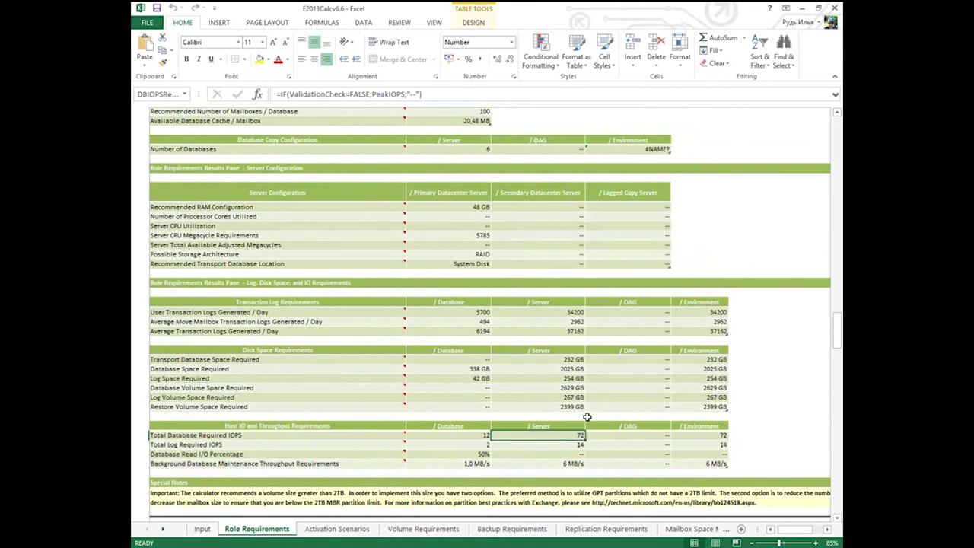
left_click(571, 444)
left_click_drag(585, 445, 585, 435)
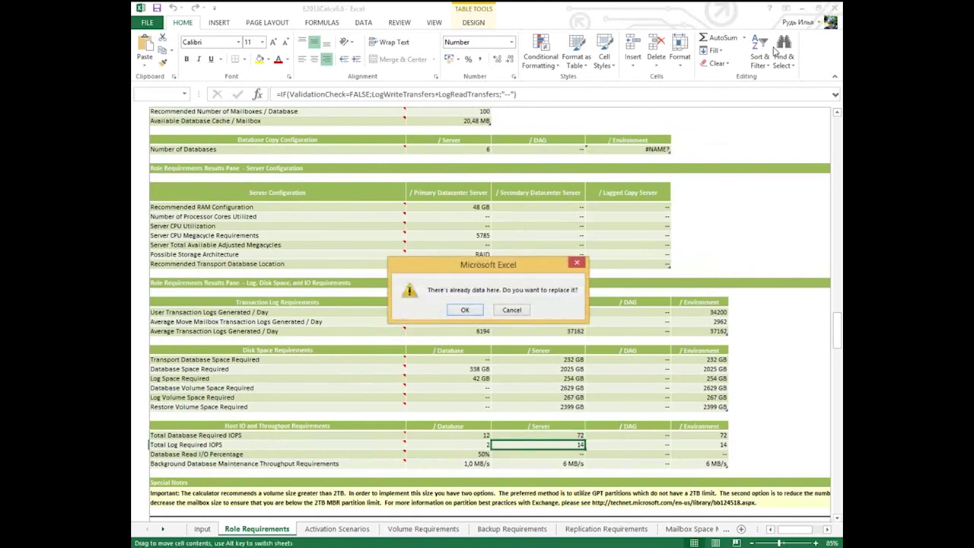
left_click(510, 309)
left_click(805, 8)
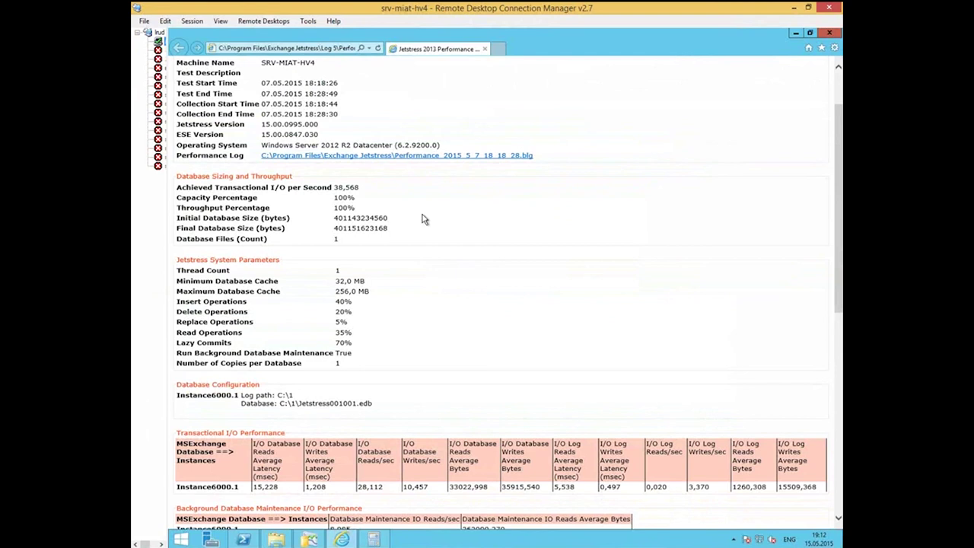
Minimize the Log 5 report and open the Performance_2015_5_7_20_14_48 HTML report from the Log6 folder.
left_click(796, 32)
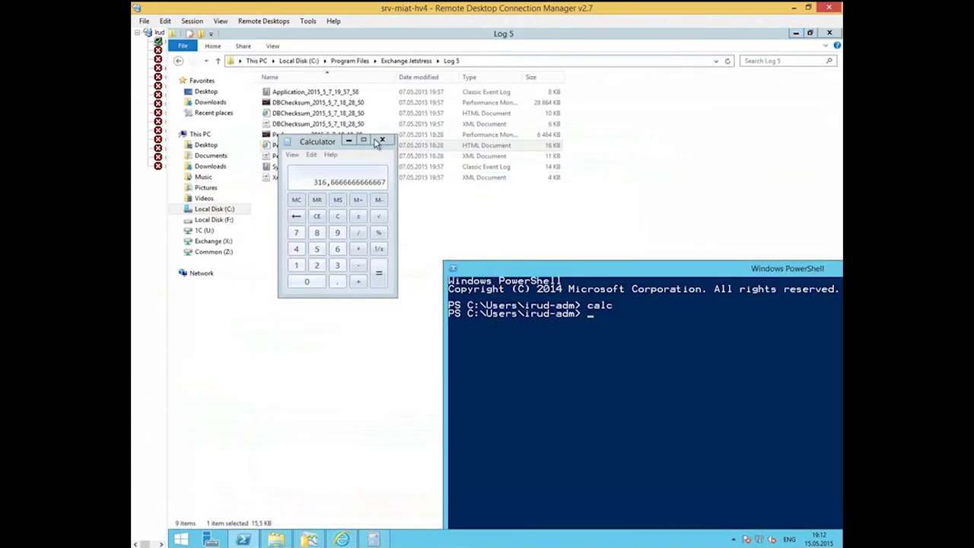
left_click(406, 61)
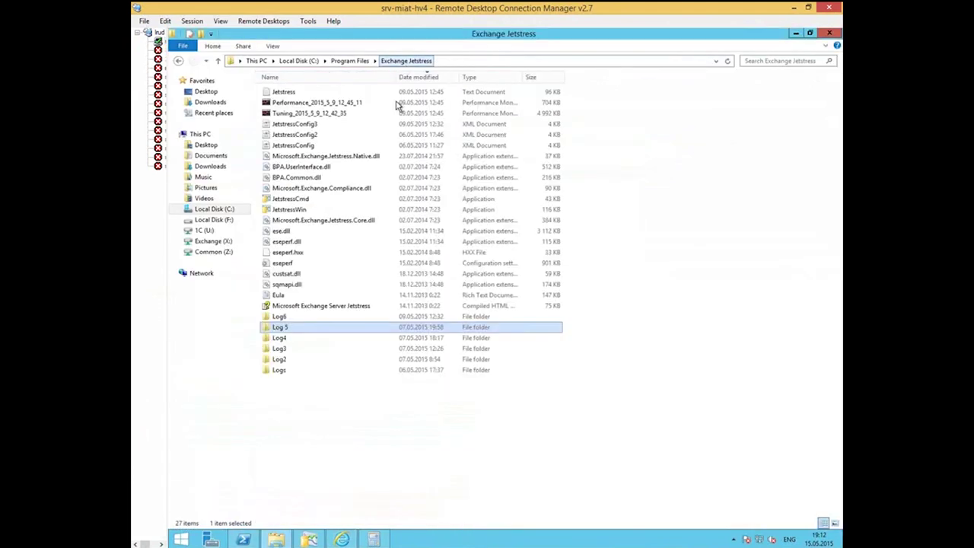
double_click(279, 316)
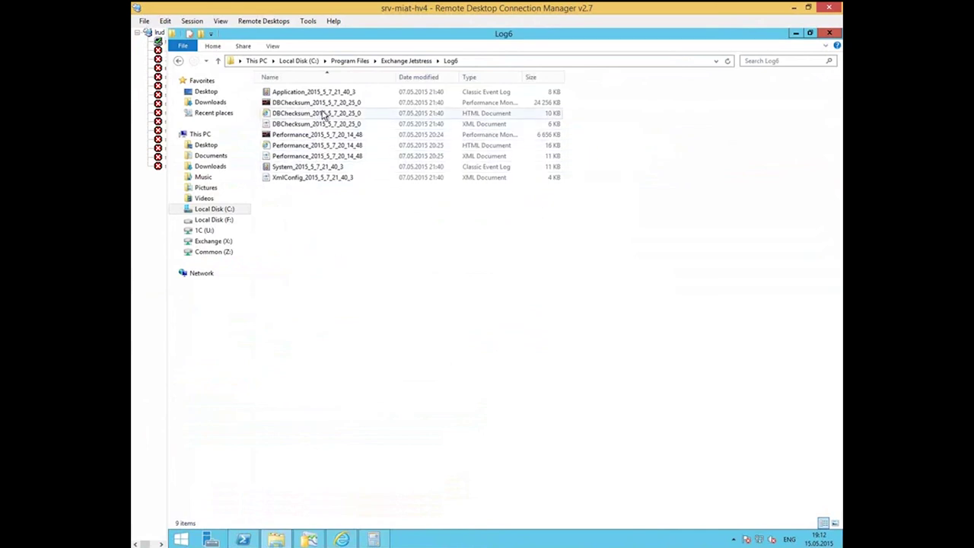
double_click(300, 145)
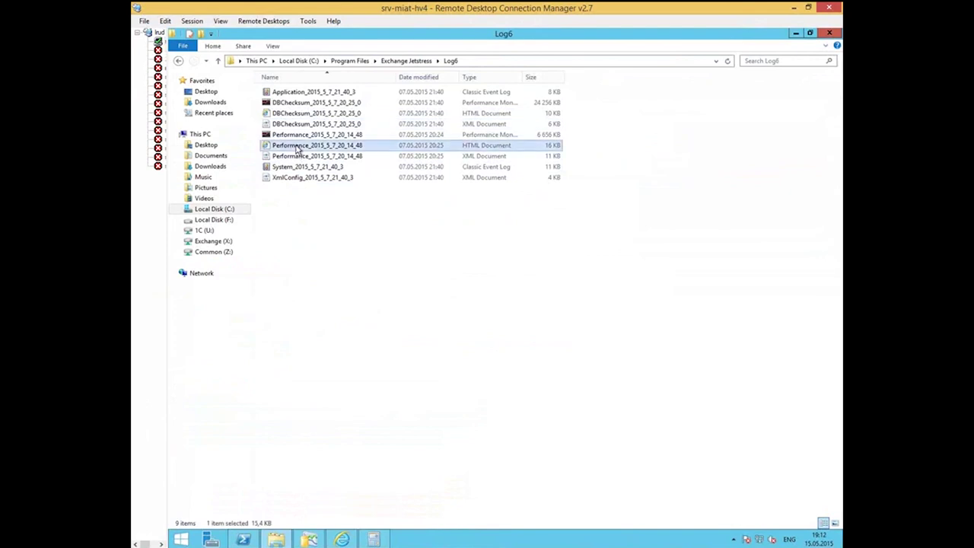